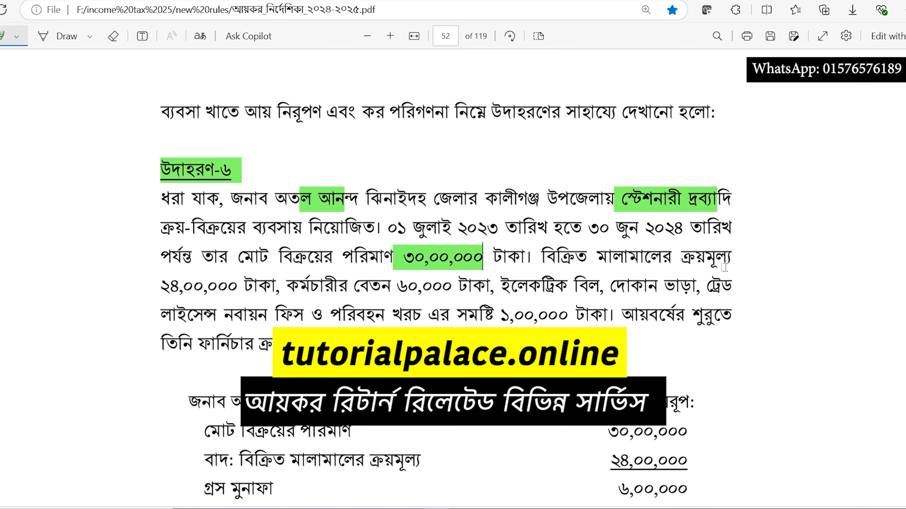
- Highlight the goods cost ২৪,০০,০০০, salary ৬০,০০০, combined expenses ১,০০,০০০ and furniture purchase ৪০,০০০ in the example paragraph
left_click_drag(151, 286, 246, 287)
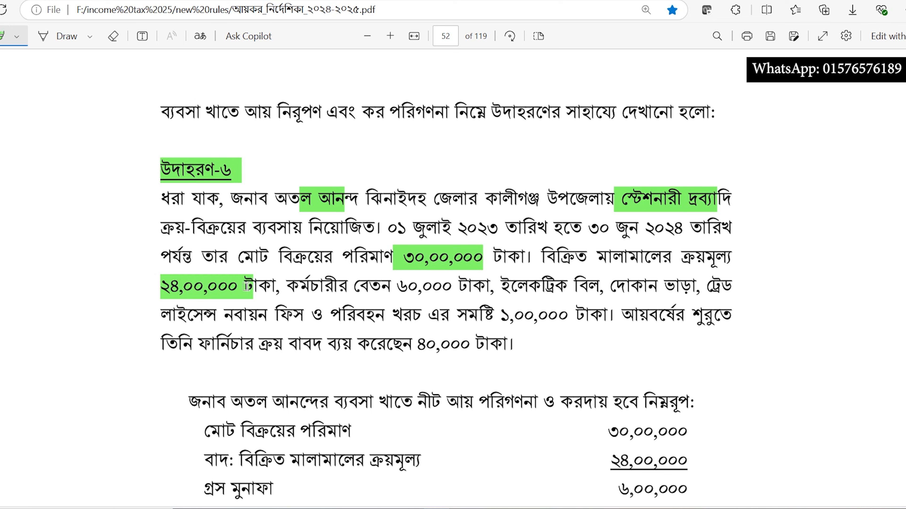
left_click_drag(246, 286, 253, 287)
left_click_drag(392, 288, 443, 292)
left_click_drag(326, 315, 565, 313)
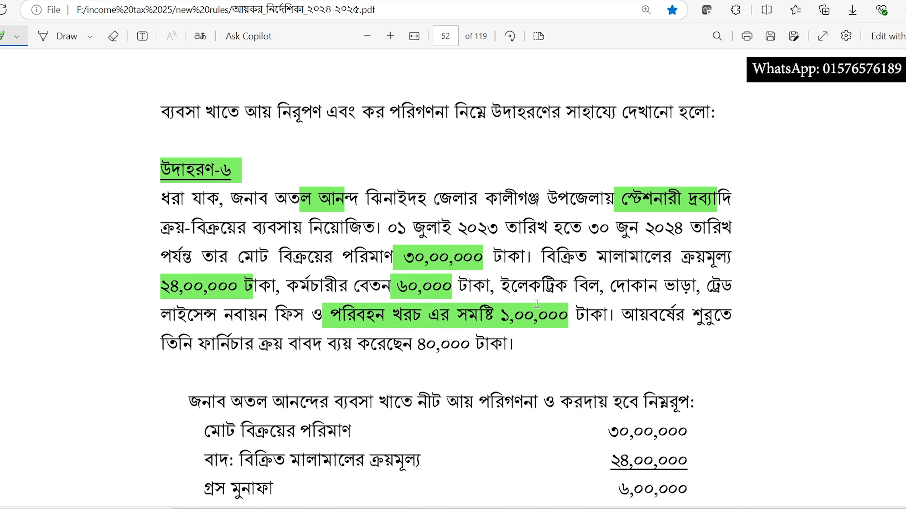
left_click_drag(343, 346, 542, 355)
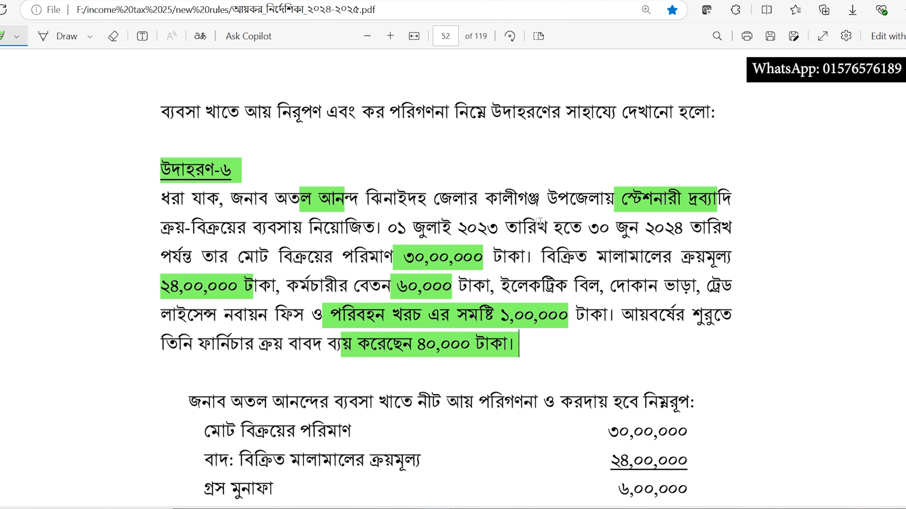
- Switch to the Excel tax workbook and, on the Business sheet, enter X as the business name and 3,000,000 as sales/turnover
key("alt+Tab")
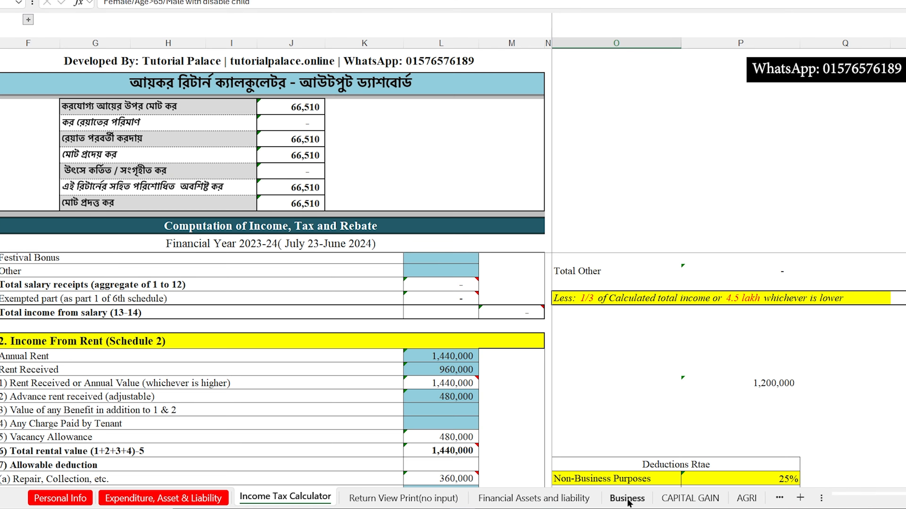
left_click(627, 499)
scroll(400, 381, "up", 10)
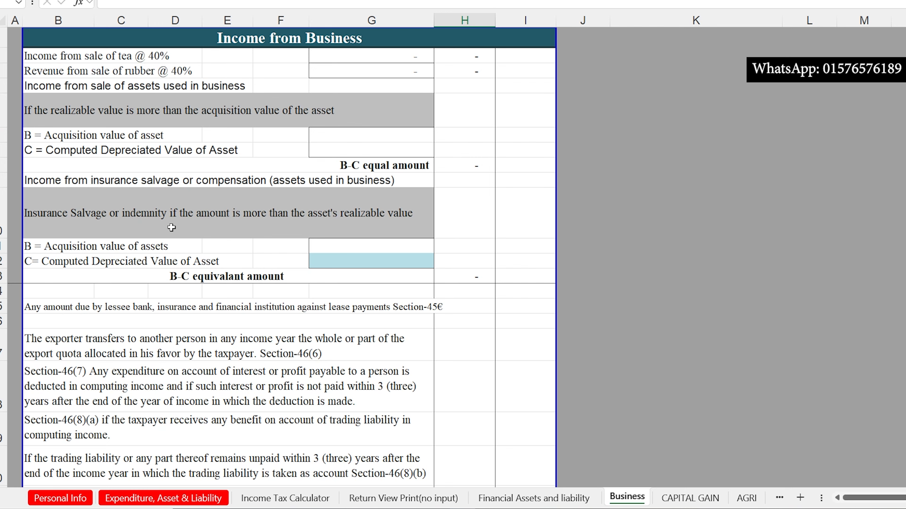
scroll(338, 248, "down", 6)
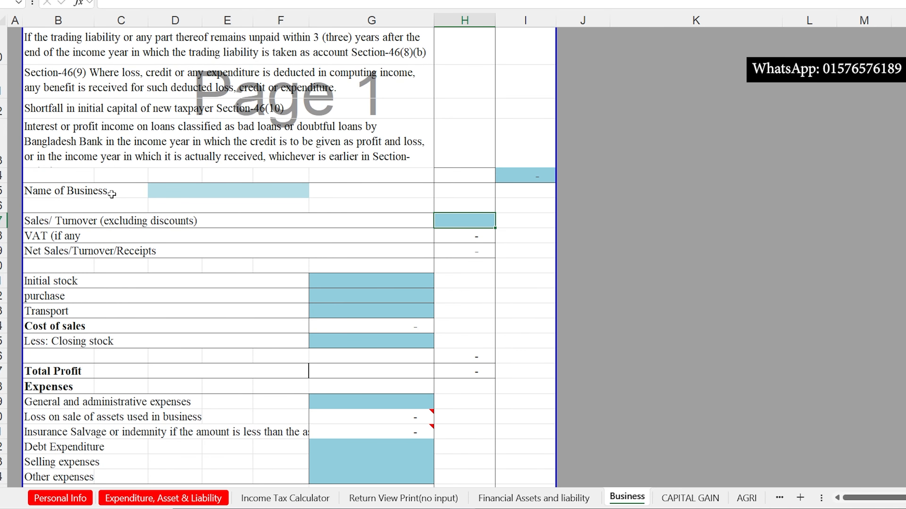
left_click(242, 186)
type("X")
left_click(470, 225)
type("3,000,000")
key("Return")
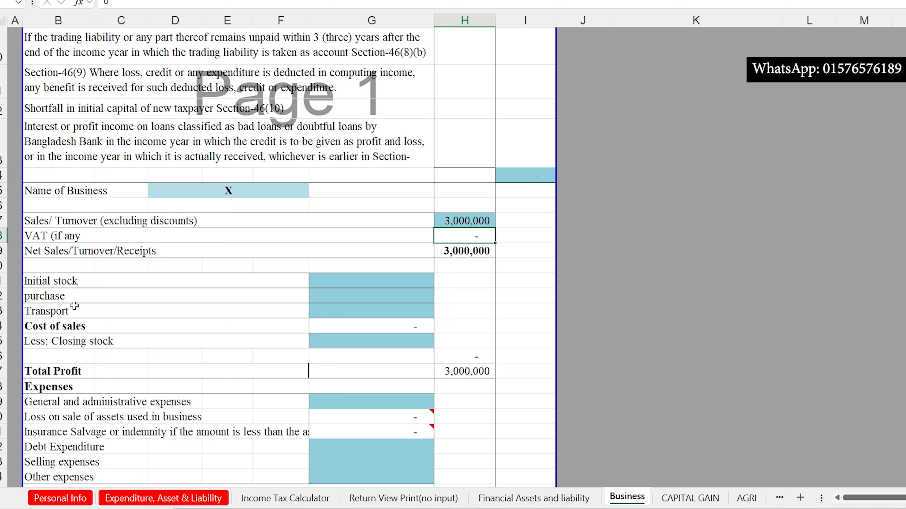
- Enter 2,400,000 as the purchase amount in the cost of sales section and check the total profit
left_click(64, 301)
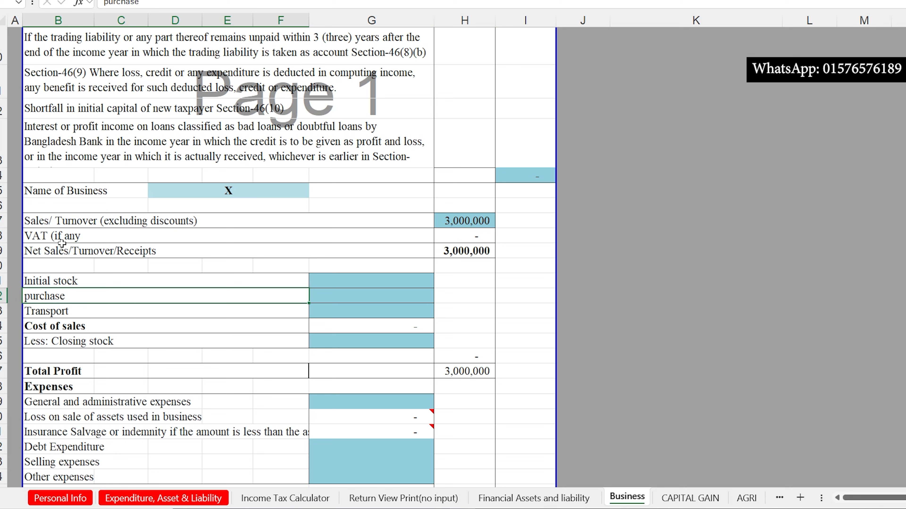
left_click(45, 240)
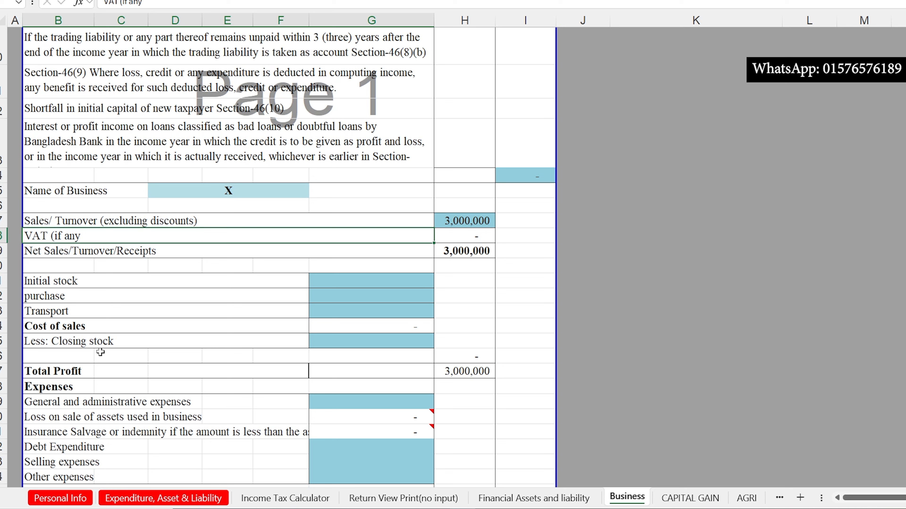
left_click(368, 290)
type("2,400,")
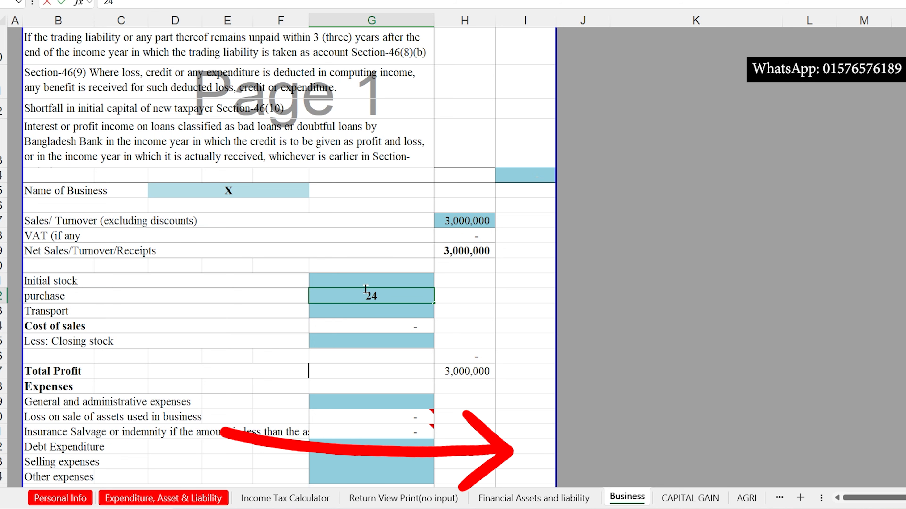
type("00000")
key("Return")
left_click(408, 293)
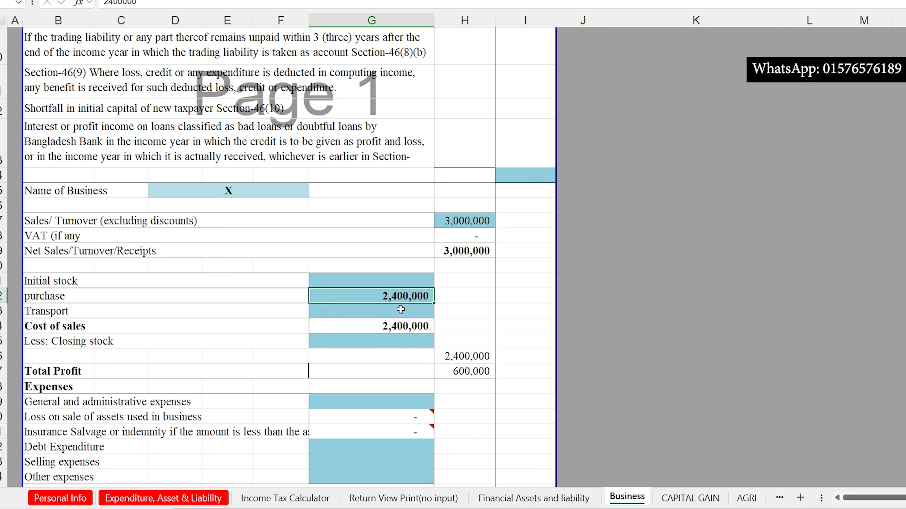
left_click(72, 371)
left_click(472, 372)
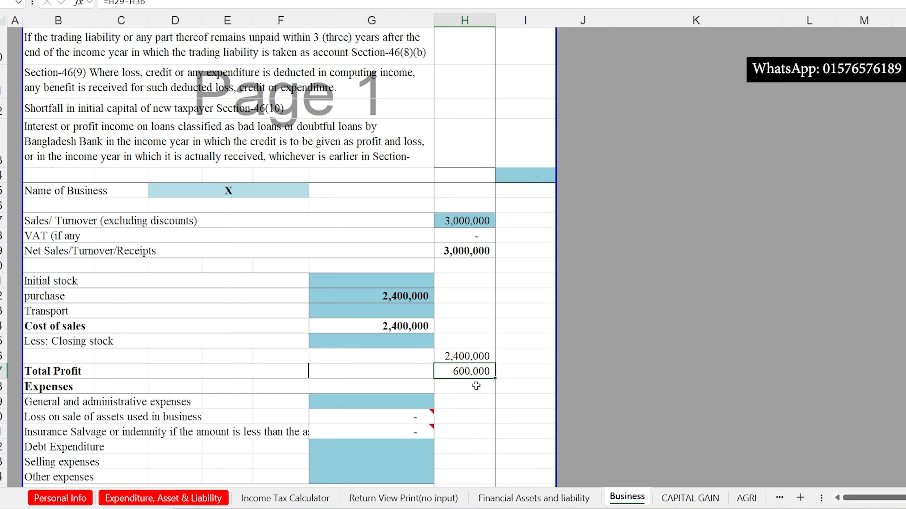
- Set general and administrative expenses to 160,000 in the Expenses section and check the total income from business
scroll(478, 385, "down", 2)
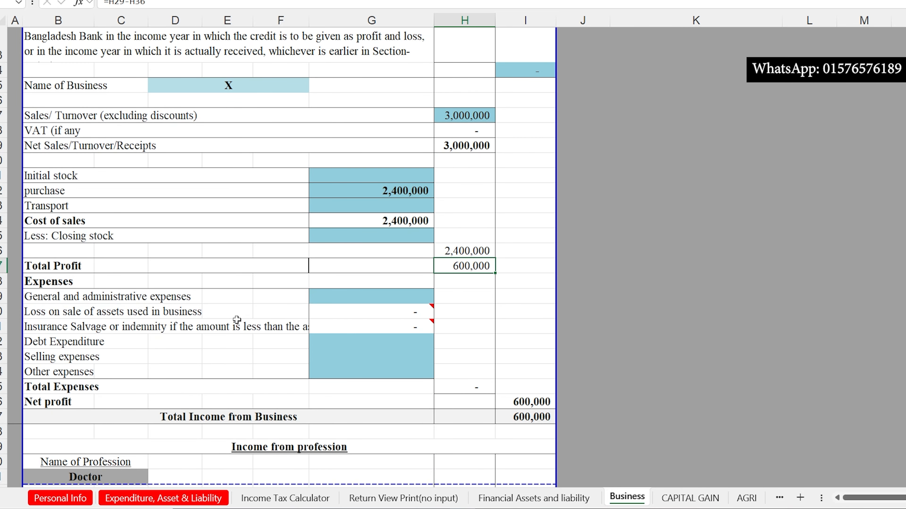
left_click_drag(55, 282, 438, 373)
left_click(64, 298)
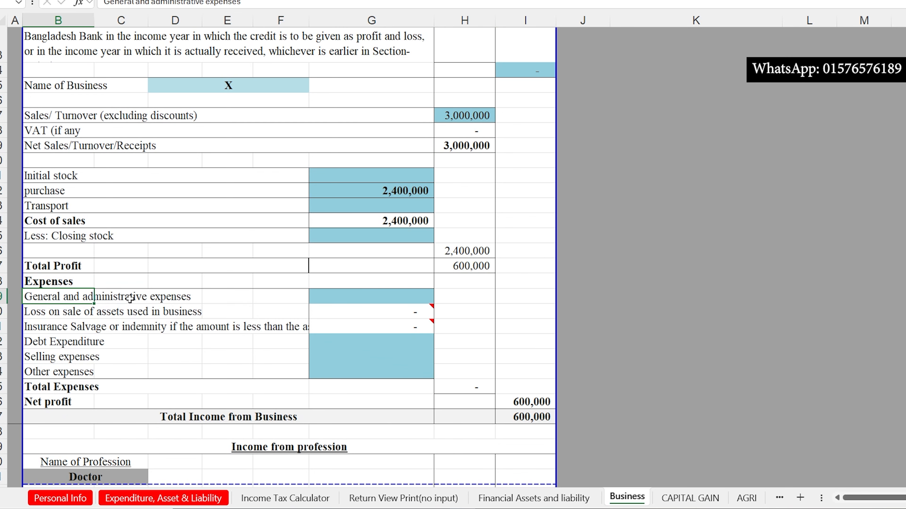
left_click(369, 296)
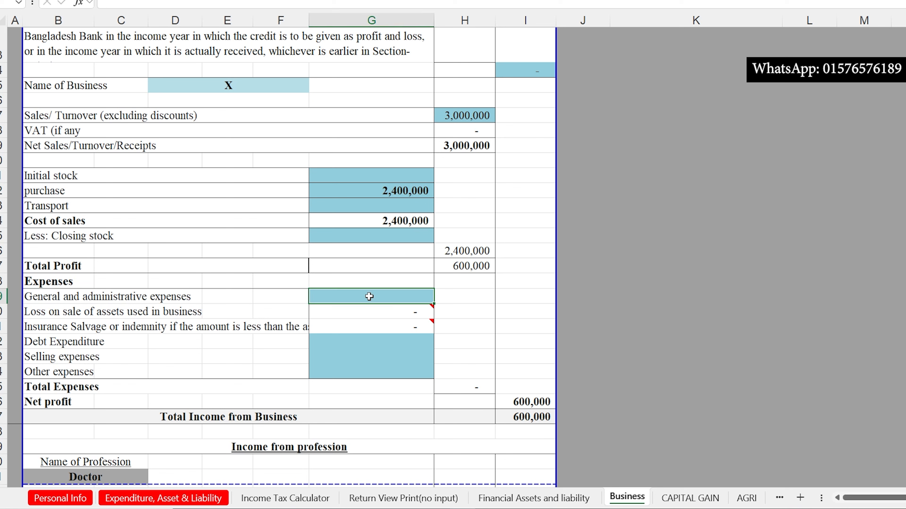
type("=160000")
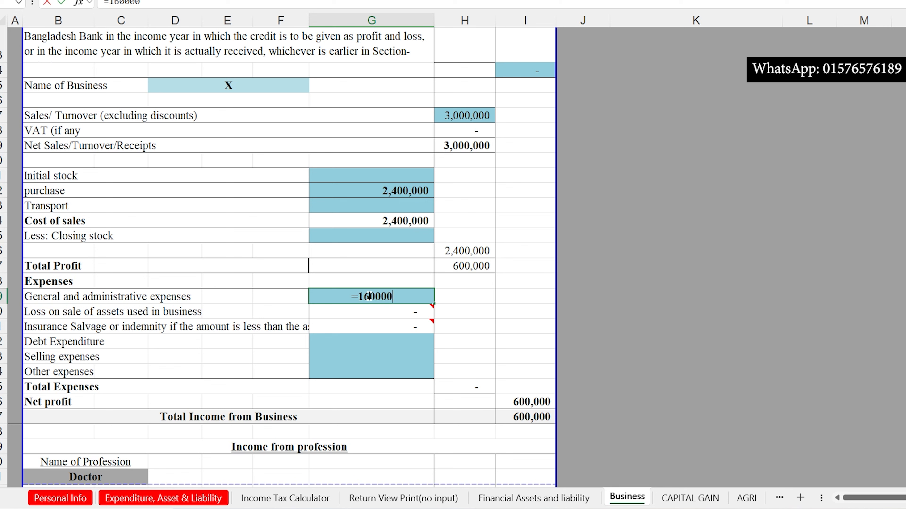
key("Return")
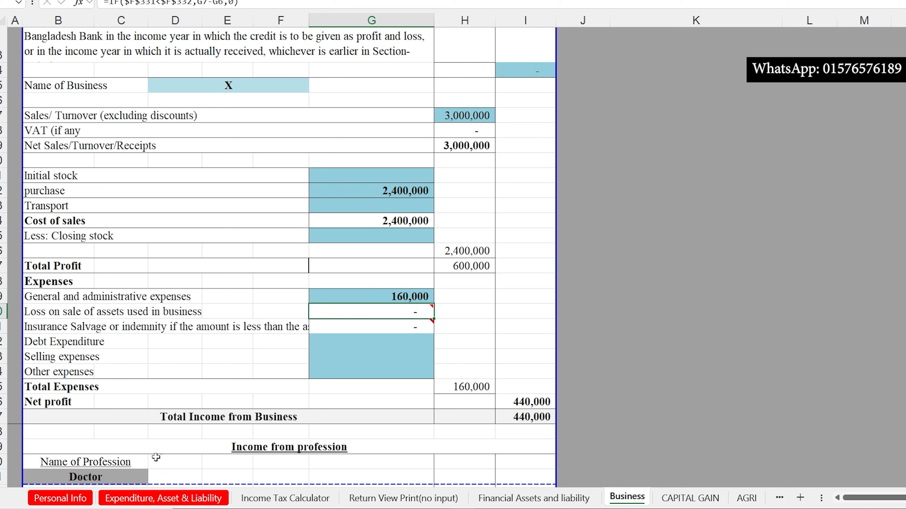
left_click(524, 418)
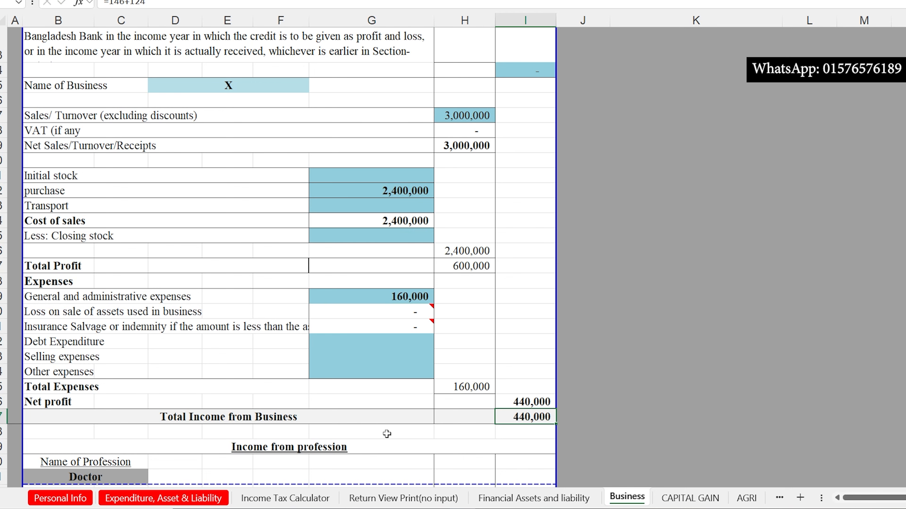
- Examine the Income from profession section and the Profit Loss statement on the Business sheet
scroll(401, 393, "down", 2)
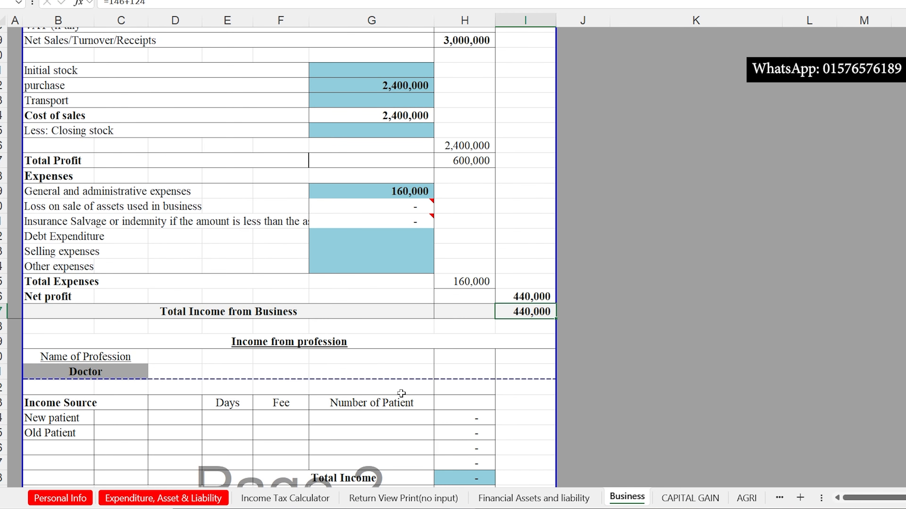
scroll(403, 390, "down", 2)
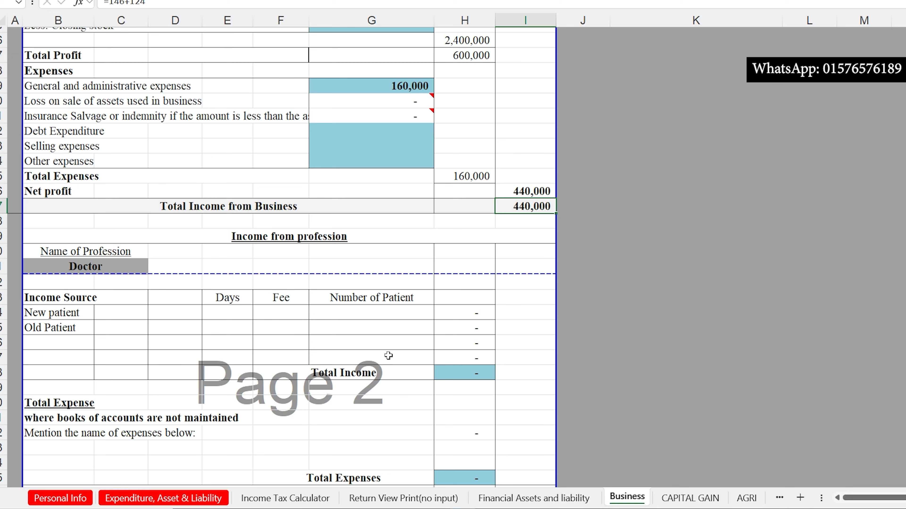
scroll(388, 352, "down", 2)
scroll(387, 348, "up", 2)
scroll(67, 409, "down", 5)
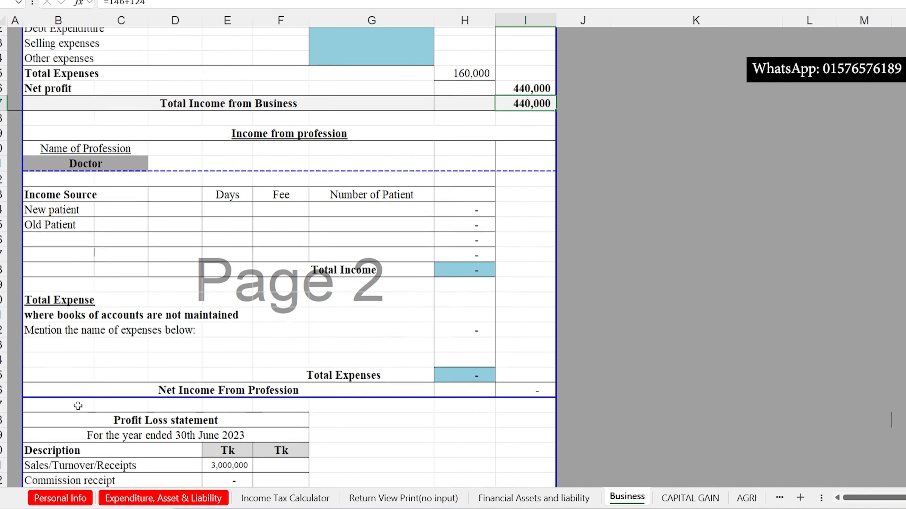
scroll(115, 379, "down", 5)
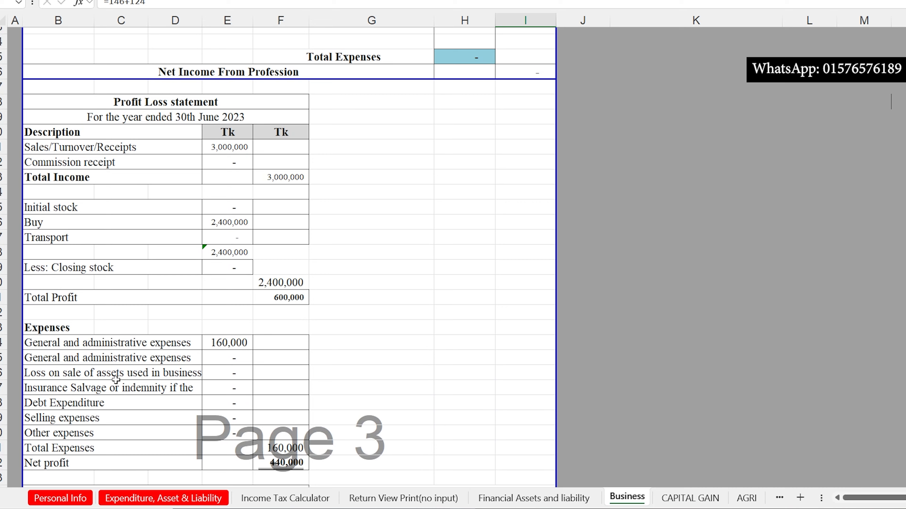
scroll(116, 380, "up", 12)
scroll(122, 371, "up", 7)
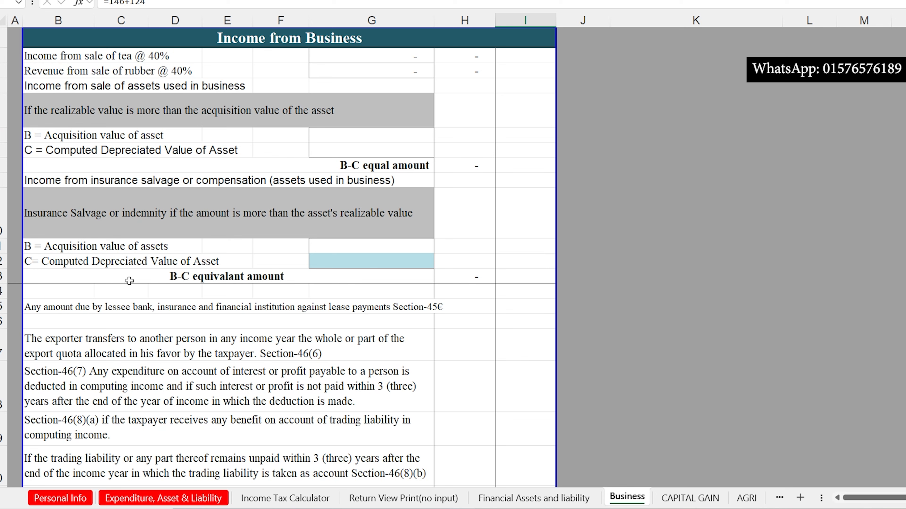
- Review the net profit on the Business sheet and the business income section of the Income Tax Calculator sheet
left_click(344, 337)
scroll(344, 338, "down", 10)
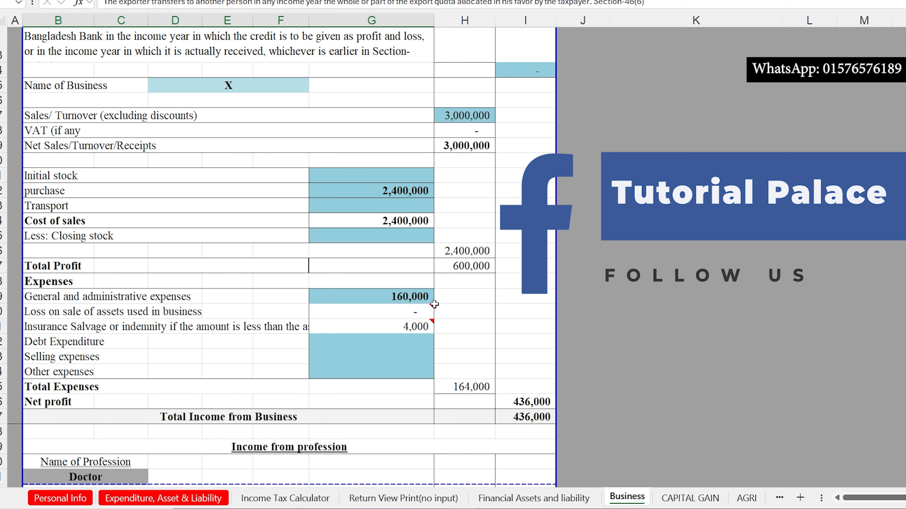
left_click(535, 403)
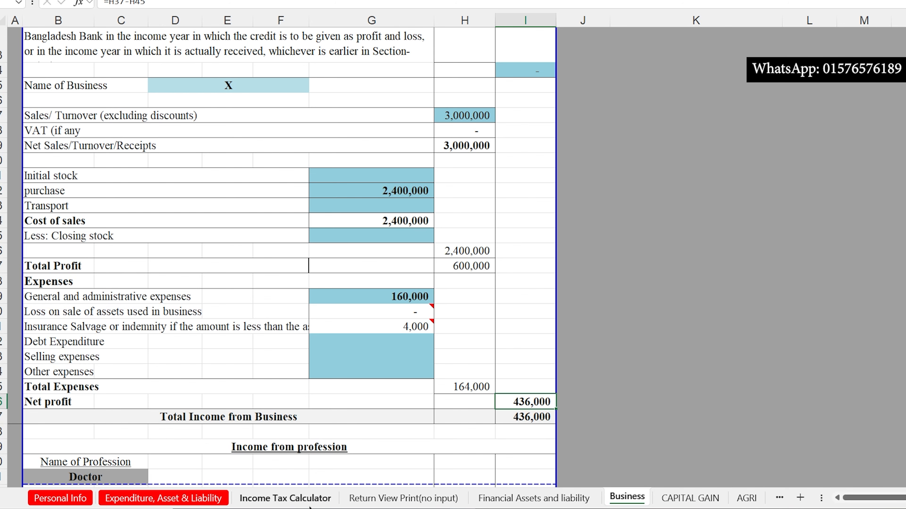
left_click(312, 500)
scroll(381, 409, "down", 10)
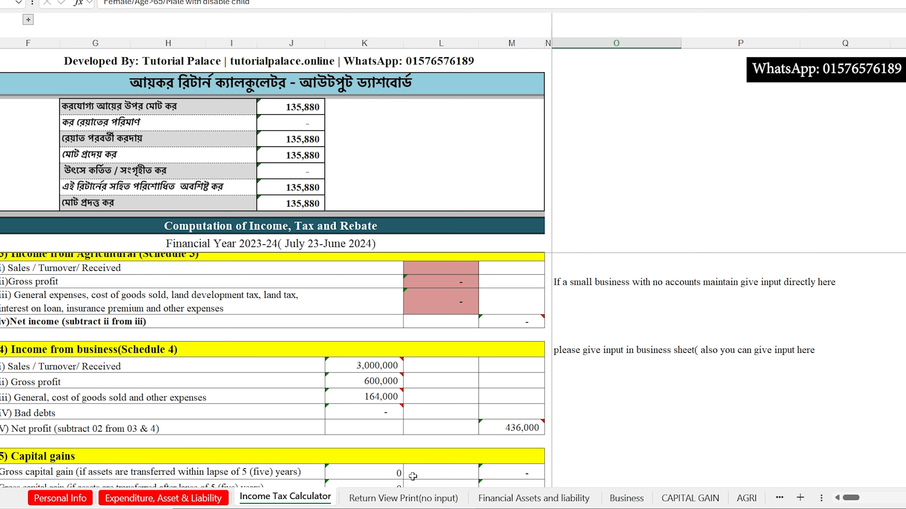
mouse_move(508, 431)
scroll(303, 174, "up", 4)
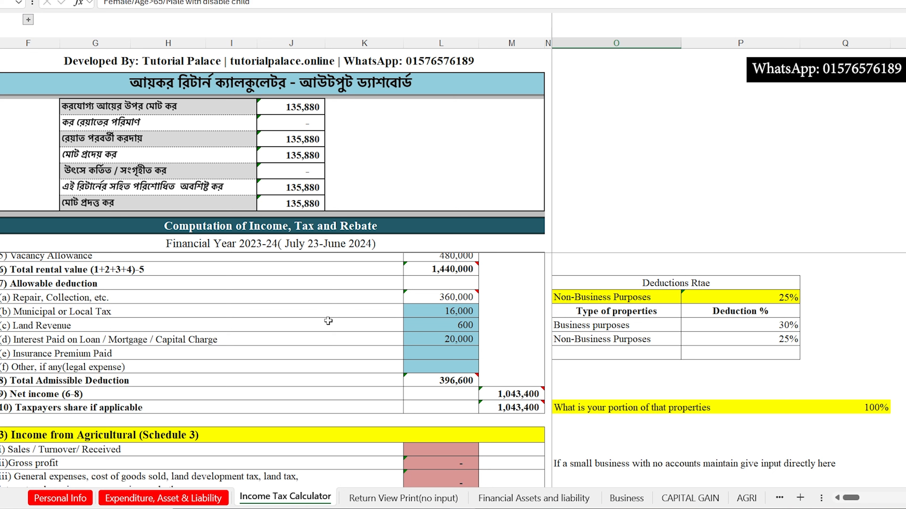
scroll(422, 420, "down", 4)
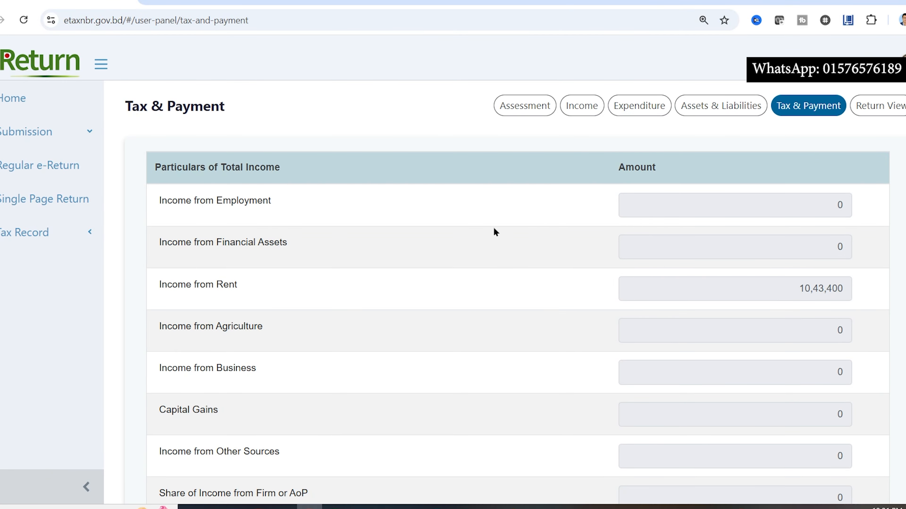
- On the eReturn website, save the Assessment page with Income from Business included, continue past Additional Information, and open the Income from Business form
left_click(583, 107)
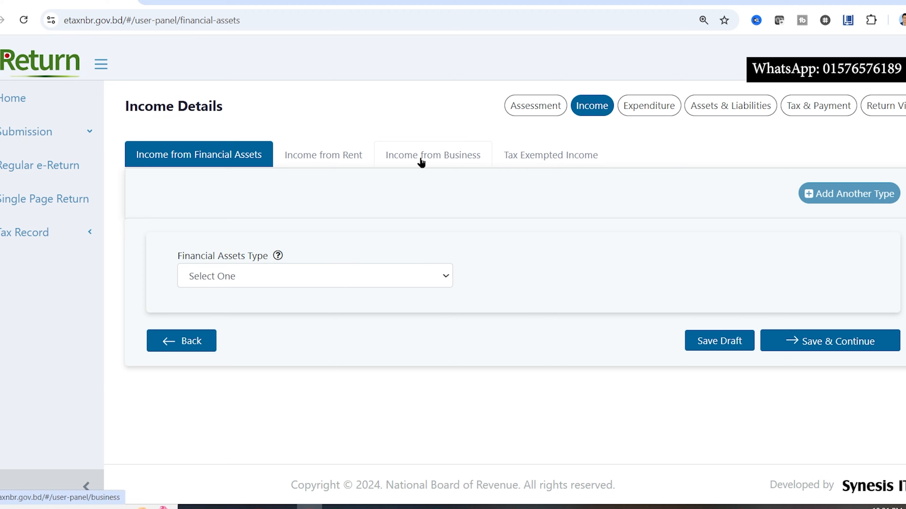
left_click(432, 160)
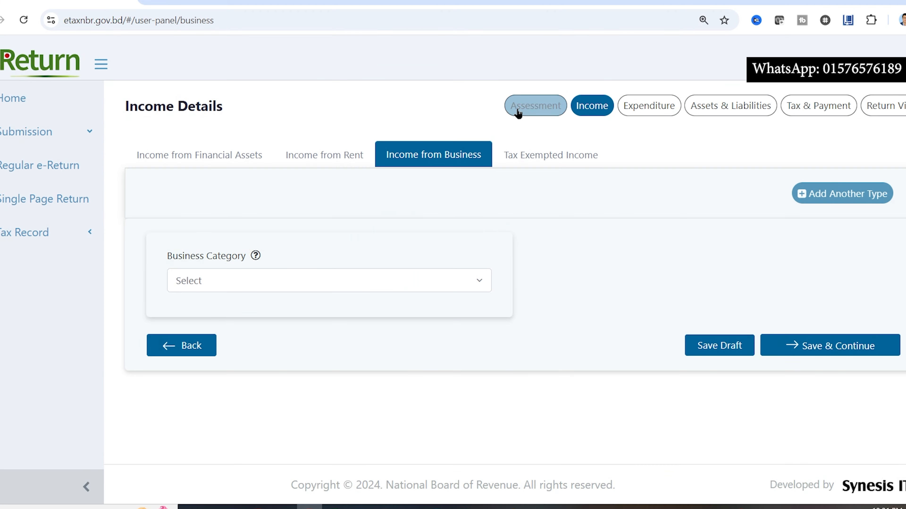
left_click(524, 106)
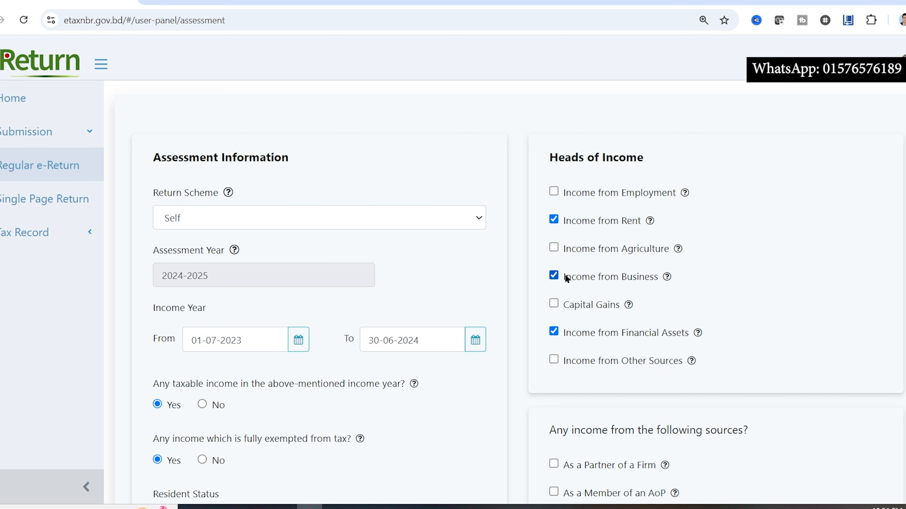
scroll(740, 337, "down", 5)
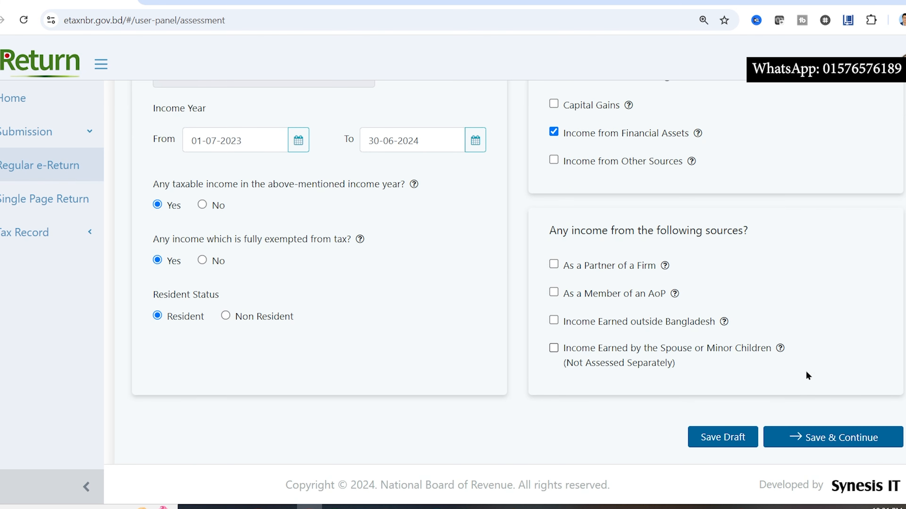
left_click(820, 445)
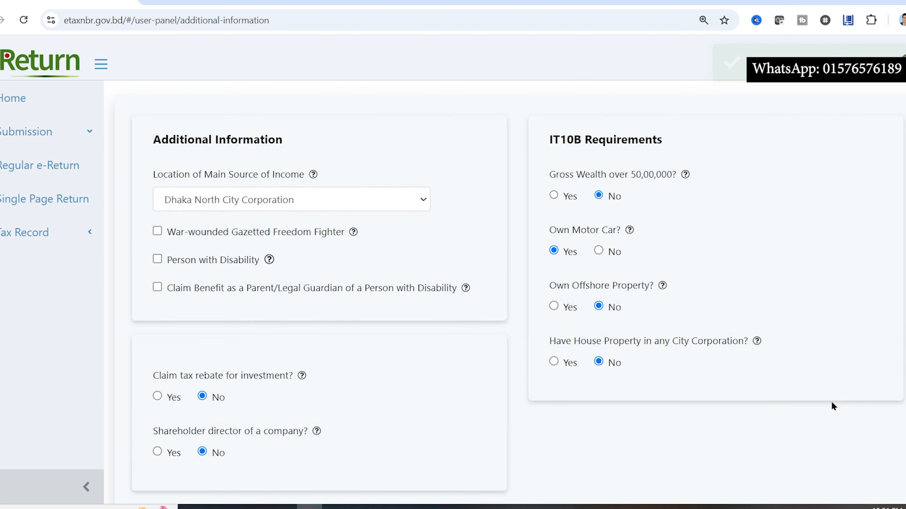
left_click(828, 445)
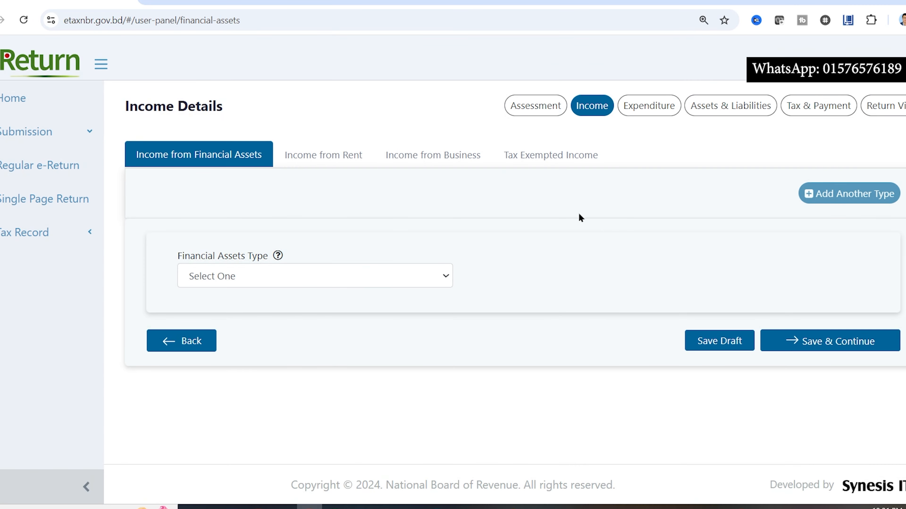
left_click(451, 162)
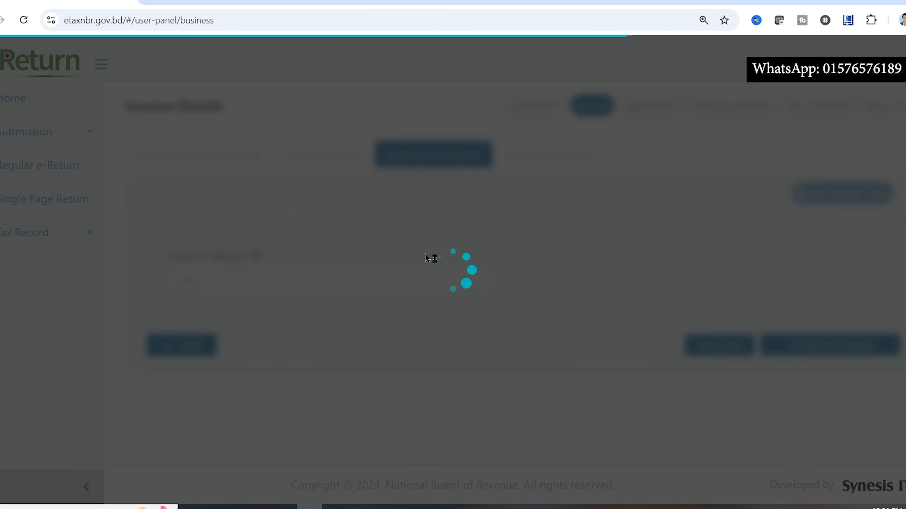
- Choose Regular Business Income as the business category and enter type "xx", name "sd" and address "wer"
left_click(254, 286)
left_click(233, 319)
left_click(276, 340)
type("xx")
left_click(240, 392)
type("sd")
scroll(253, 375, "down", 4)
left_click(227, 296)
type("wer")
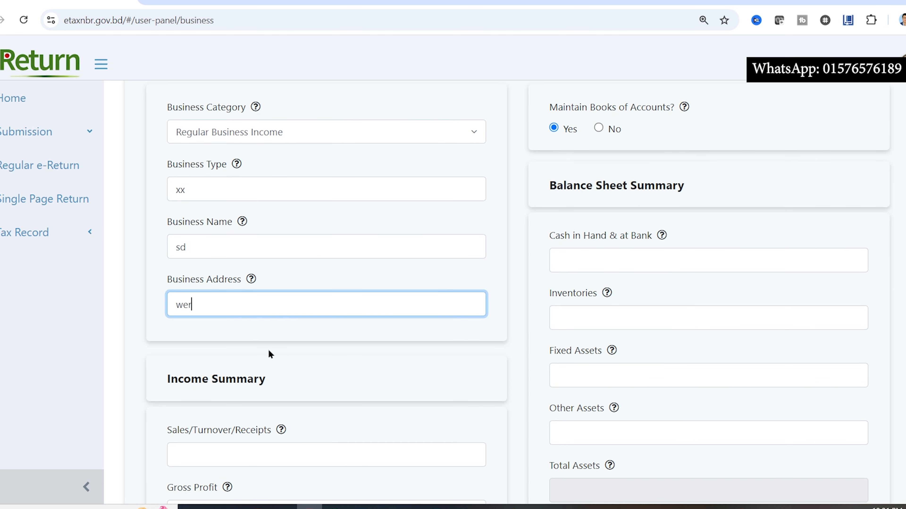
- In the Income Summary, enter 30,00,000 for Sales/Turnover/Receipts and 6,00,000 for Gross Profit
scroll(269, 354, "down", 4)
left_click(232, 299)
type("30,00,0")
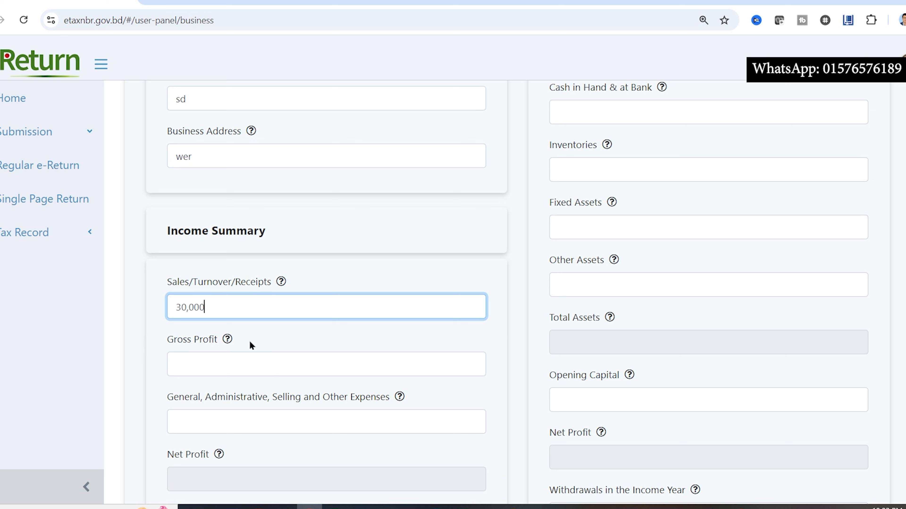
type("00")
left_click(249, 360)
type("2")
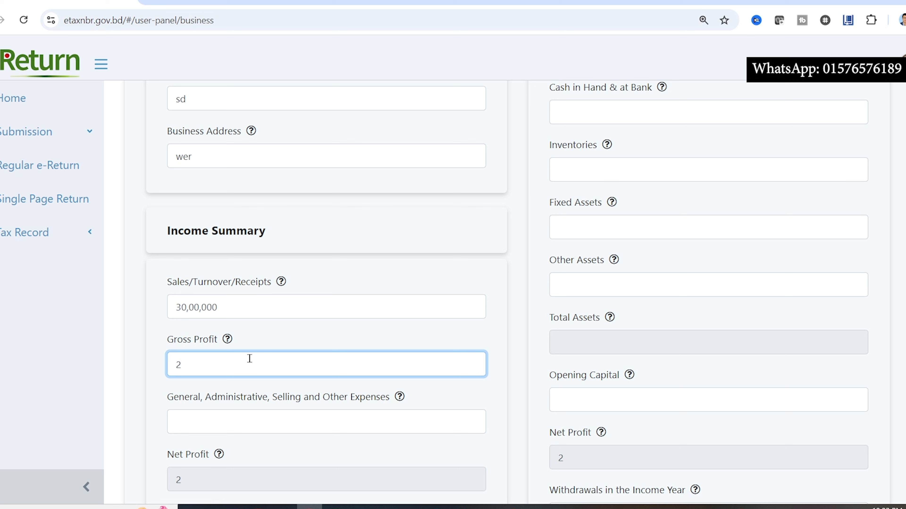
key("BackSpace")
type("6,00,000")
scroll(257, 350, "down", 3)
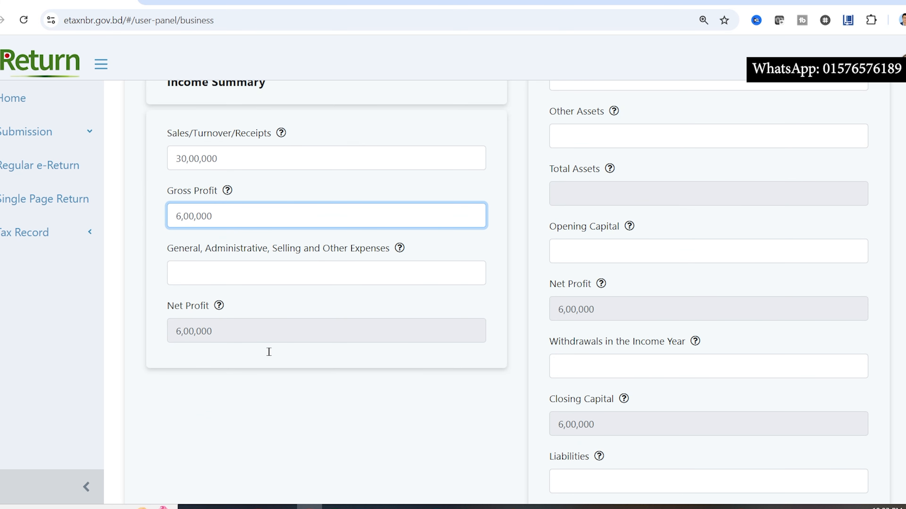
- Enter 1,64,000 for General, Administrative, Selling and Other Expenses in the Income Summary
left_click(240, 274)
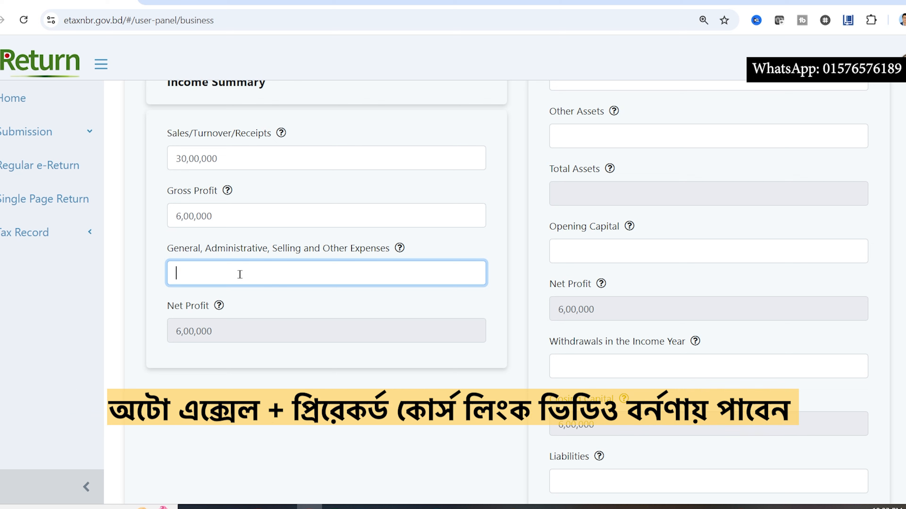
type("1,")
type("64,")
type("000")
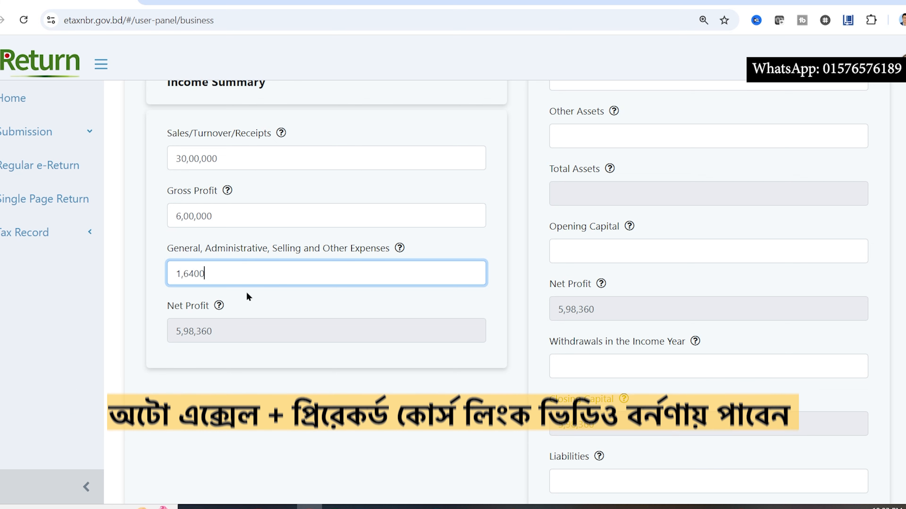
left_click(236, 362)
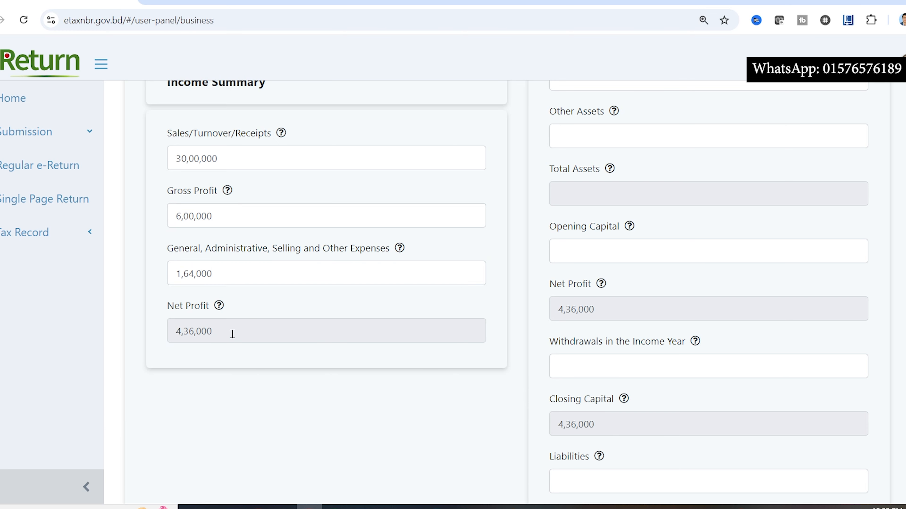
- Review the completed business details and Income Summary, along with the Maintain Books of Accounts option
scroll(232, 334, "down", 4)
scroll(406, 328, "up", 8)
scroll(309, 309, "down", 5)
scroll(309, 309, "up", 5)
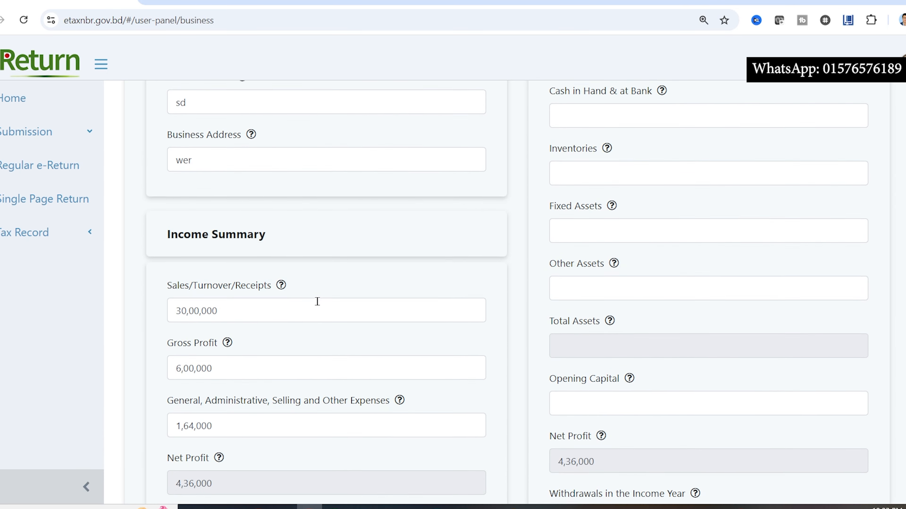
scroll(317, 302, "up", 8)
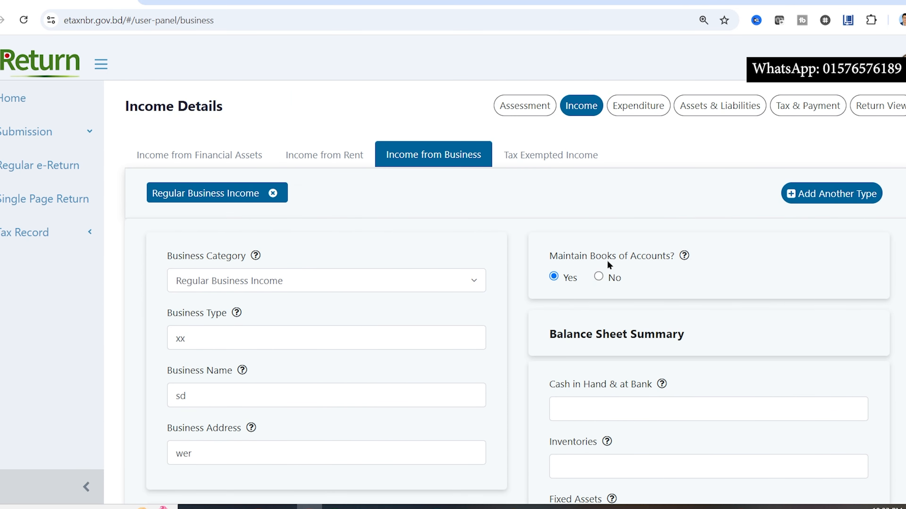
scroll(609, 265, "down", 4)
scroll(637, 161, "up", 3)
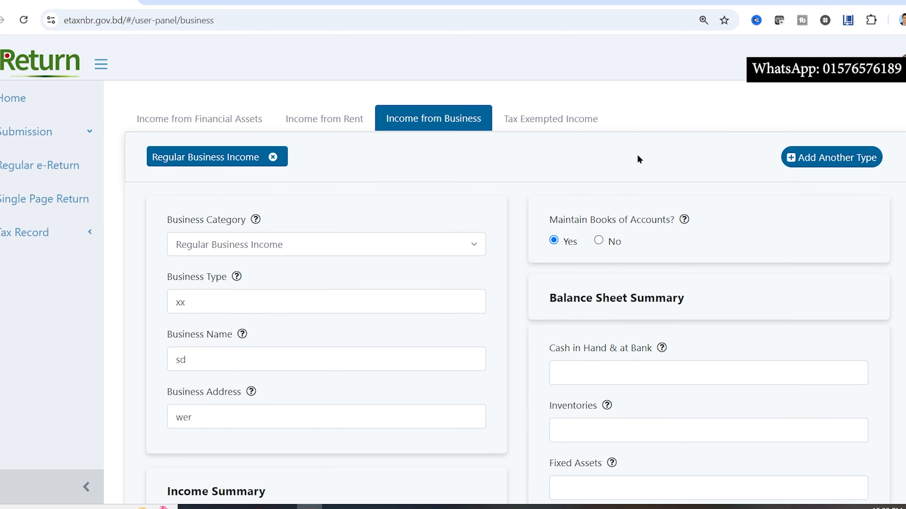
scroll(627, 185, "up", 1)
scroll(601, 307, "down", 4)
- Examine the Balance Sheet Summary fields, from Cash in Hand & at Bank through Total Capital and Liabilities
left_click(597, 256)
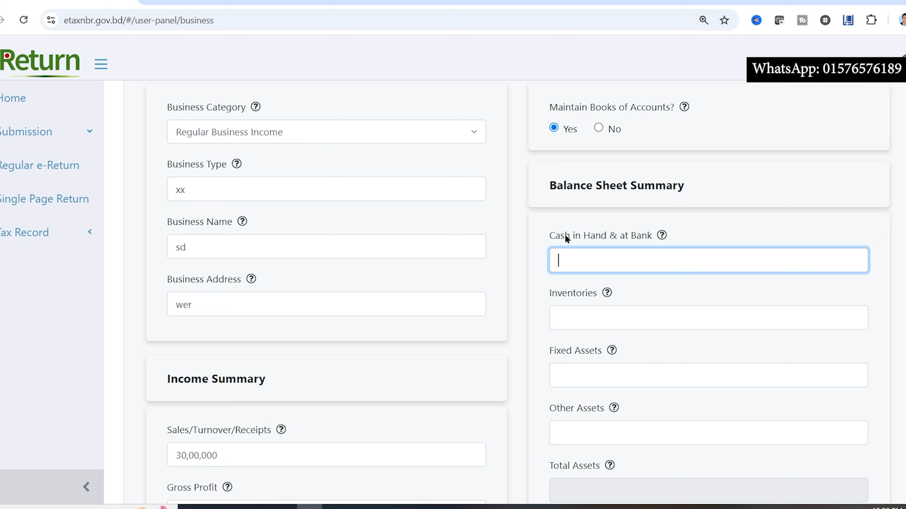
left_click_drag(652, 235, 540, 234)
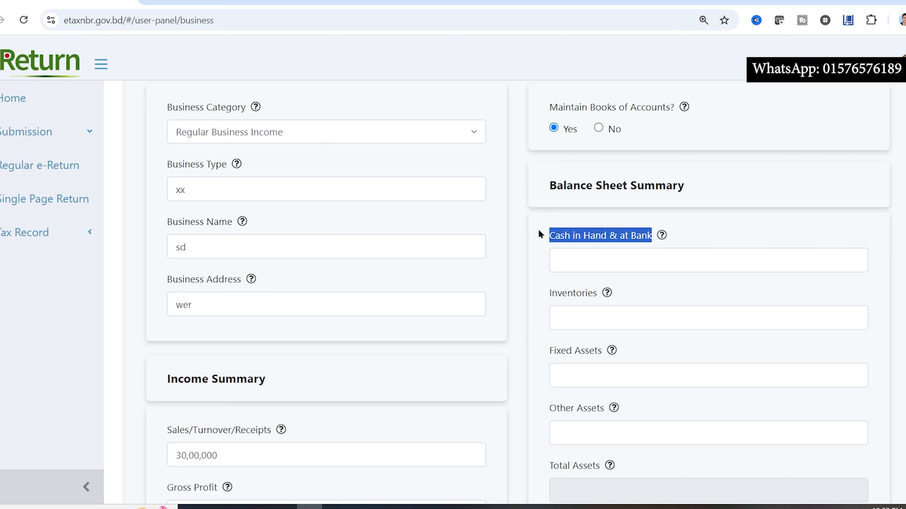
left_click(577, 263)
left_click(591, 315)
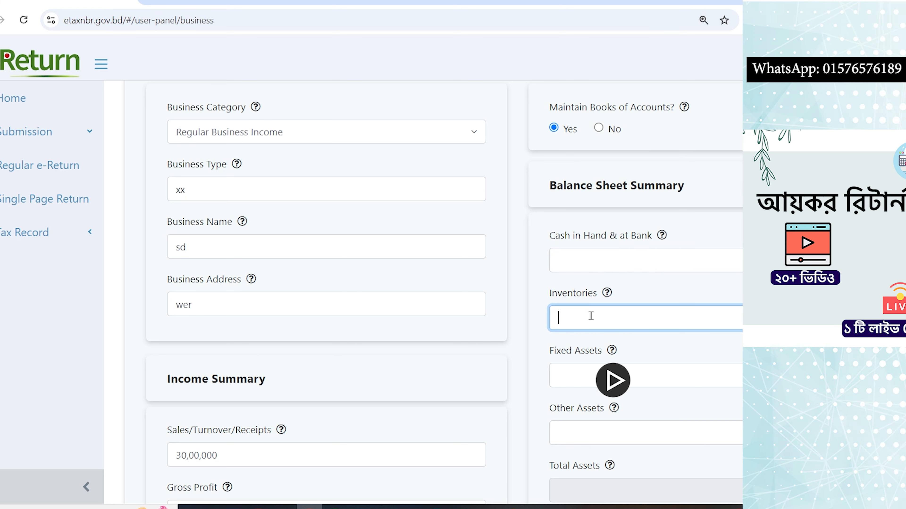
left_click(586, 375)
left_click(573, 426)
scroll(572, 426, "down", 4)
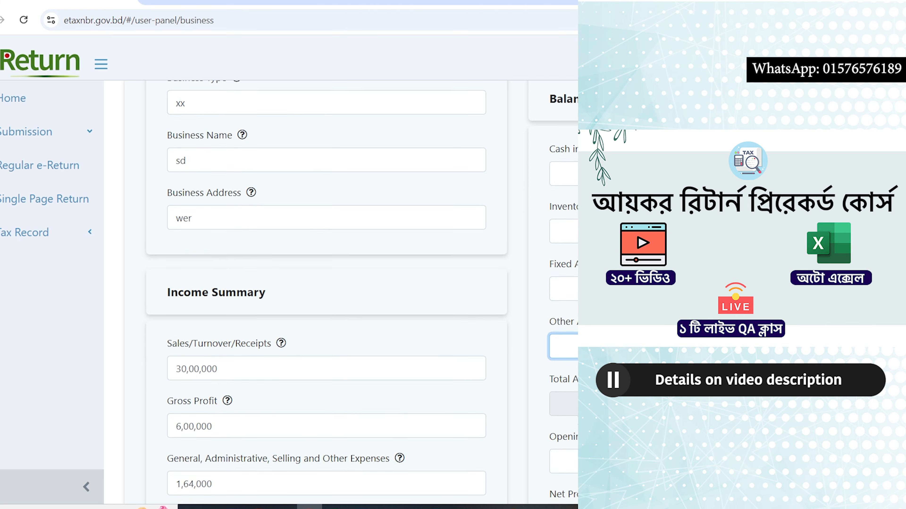
left_click(584, 400)
scroll(585, 400, "down", 4)
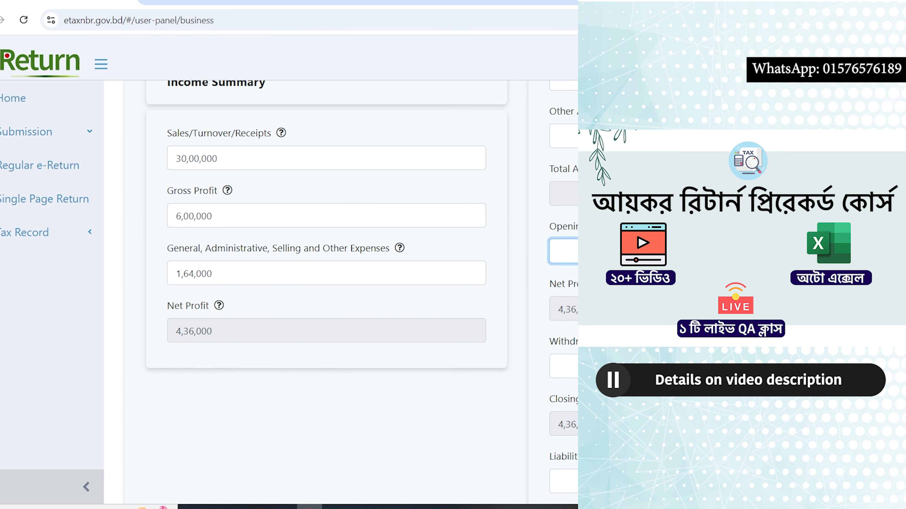
scroll(595, 377, "up", 6)
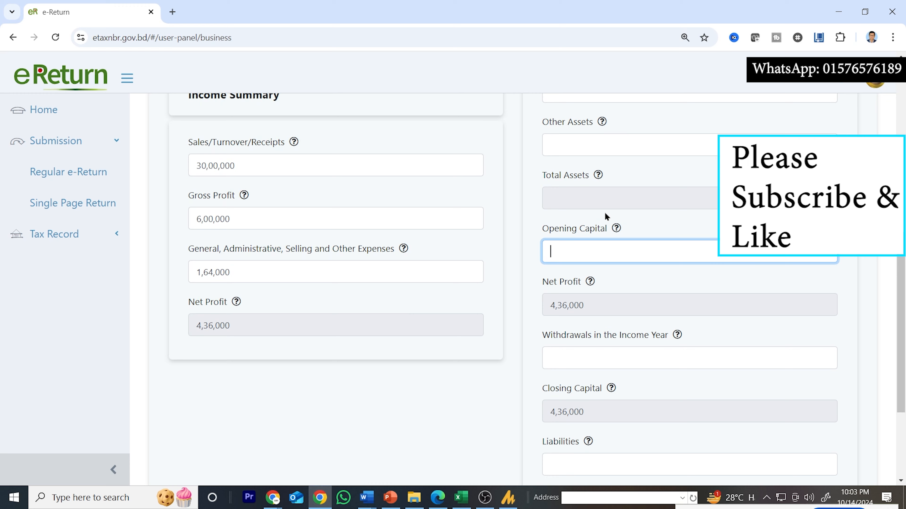
scroll(588, 399, "down", 3)
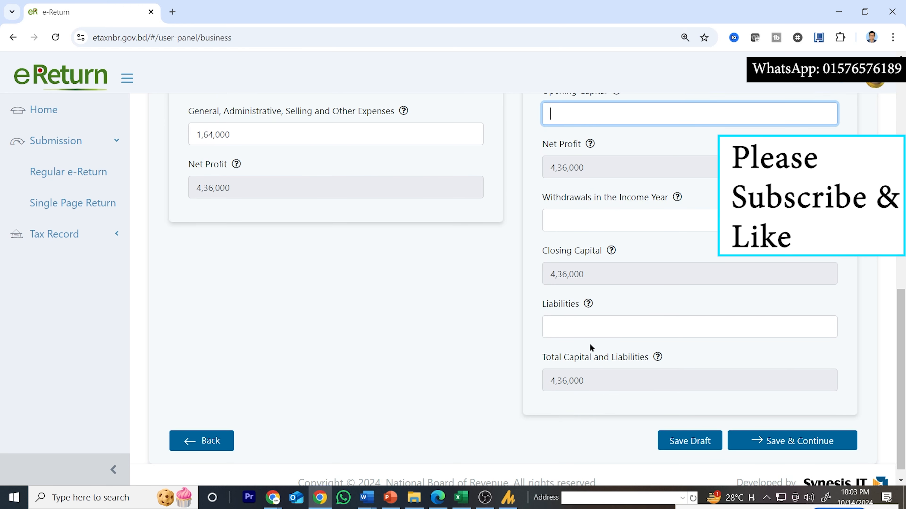
scroll(592, 343, "up", 3)
scroll(596, 338, "up", 5)
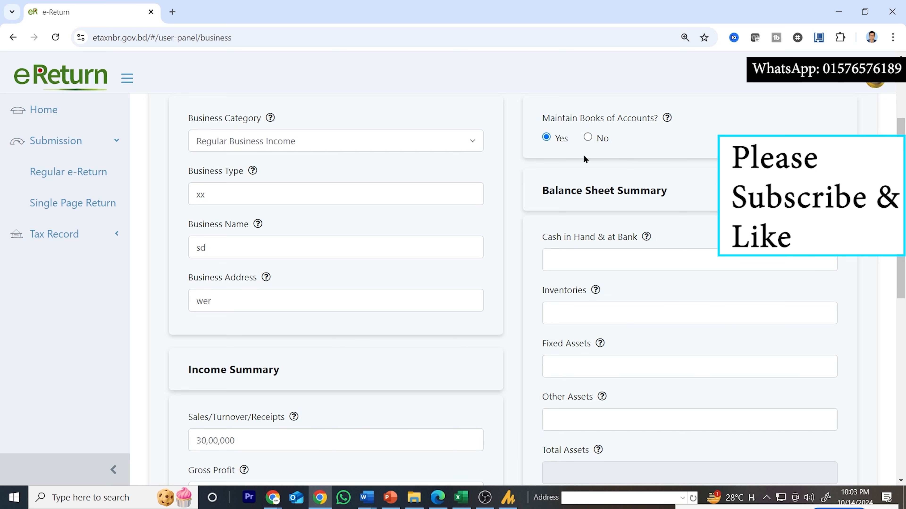
- Try setting Maintain Books of Accounts to No, check the resulting form, and restore the option to Yes
left_click(588, 138)
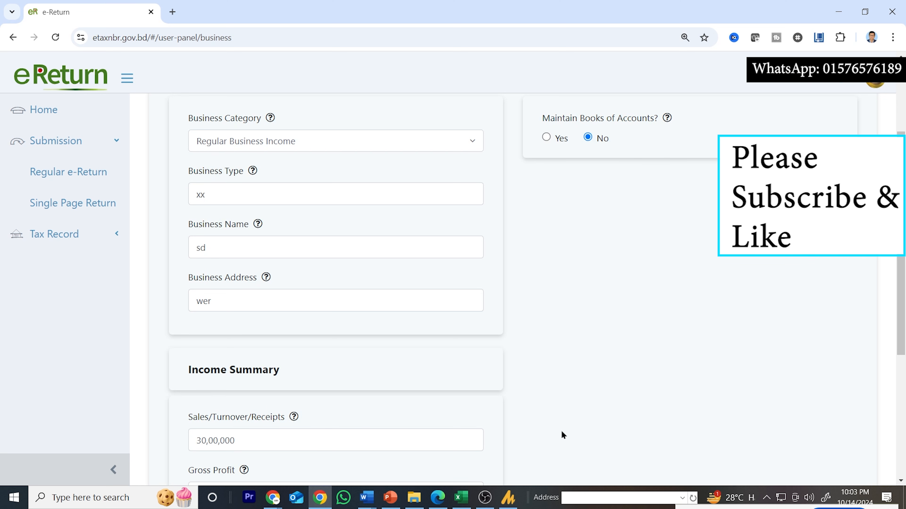
scroll(562, 430, "down", 5)
scroll(561, 430, "down", 1)
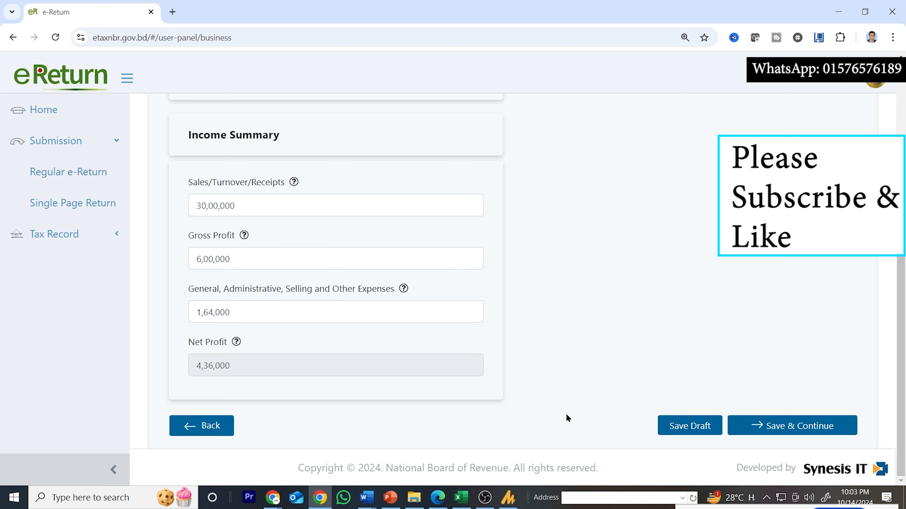
scroll(578, 391, "up", 9)
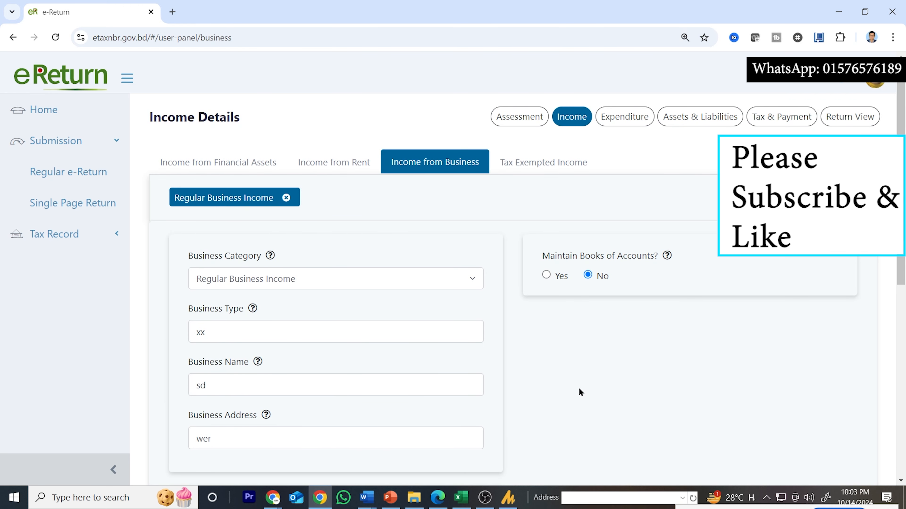
left_click(546, 275)
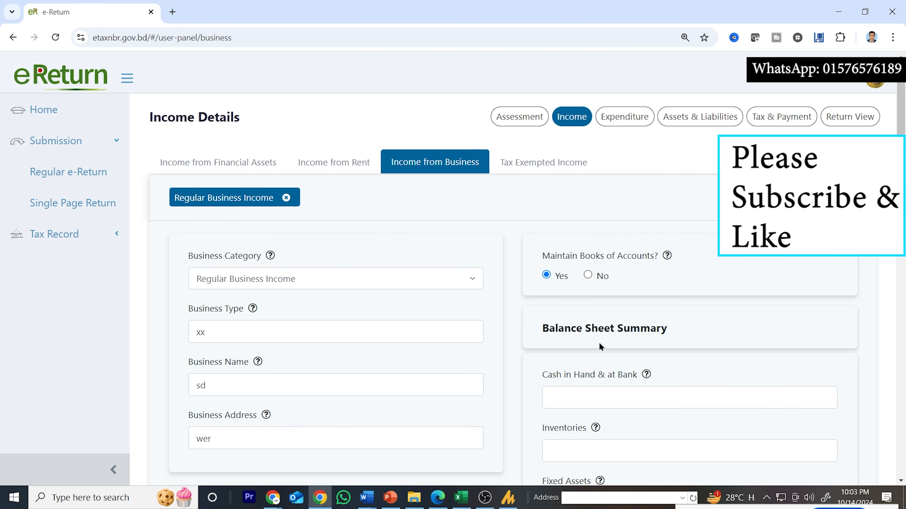
- Try to save and continue with the Balance Sheet Summary blank, and check which fields are required
scroll(598, 342, "down", 6)
scroll(628, 303, "down", 6)
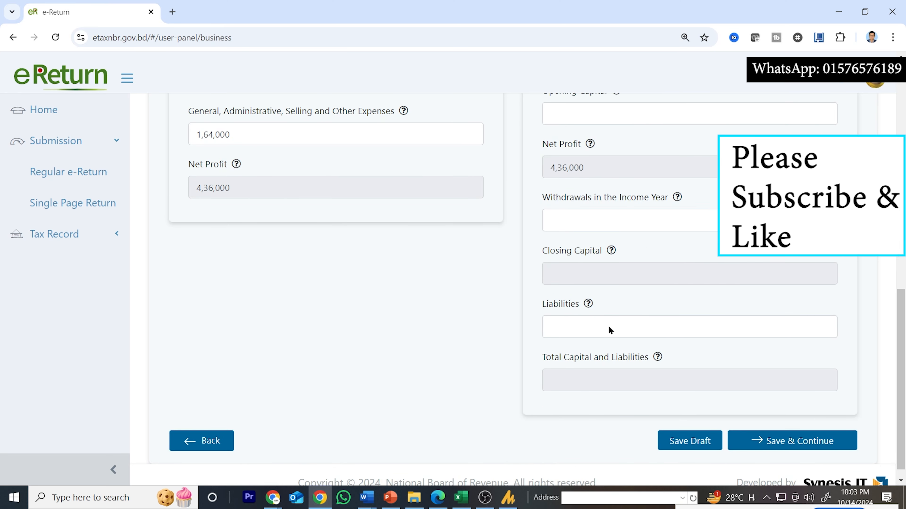
left_click(817, 443)
scroll(755, 420, "up", 6)
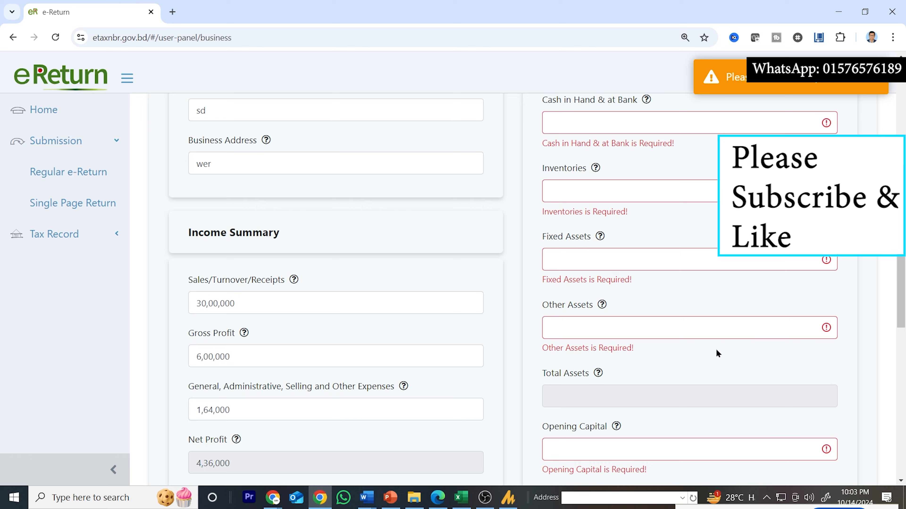
scroll(718, 353, "up", 6)
scroll(610, 384, "down", 12)
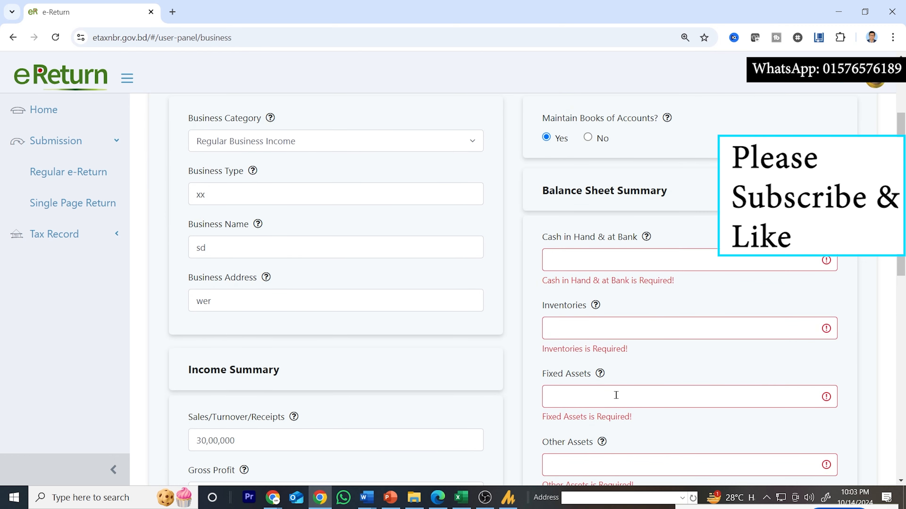
scroll(616, 398, "down", 3)
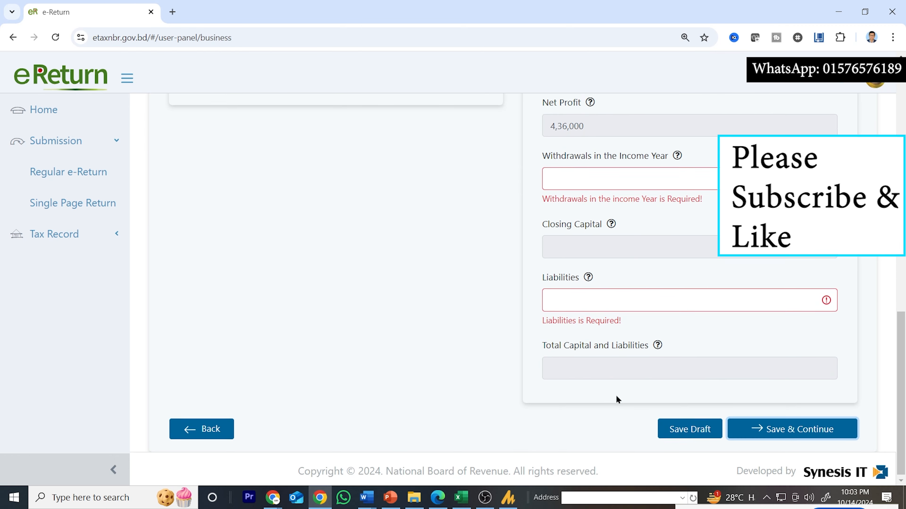
scroll(616, 398, "up", 9)
scroll(617, 398, "up", 3)
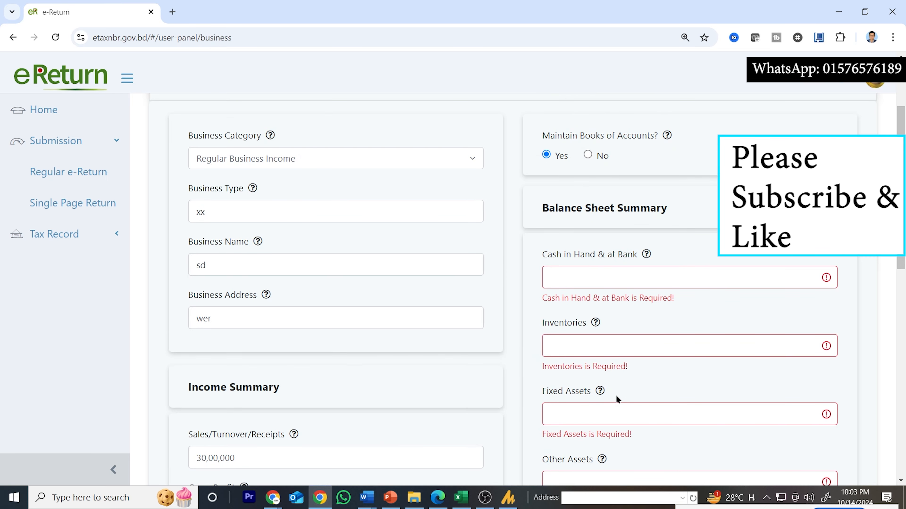
- In the Balance Sheet Summary, enter cash in hand and at bank 30,000, inventories 5,00,000, fixed assets 36,000 and other assets 50,000
left_click(599, 279)
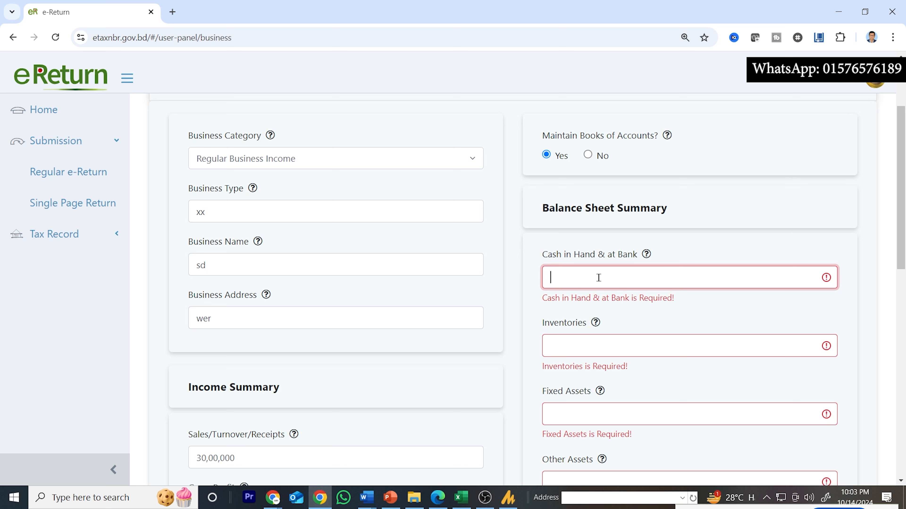
type("3000")
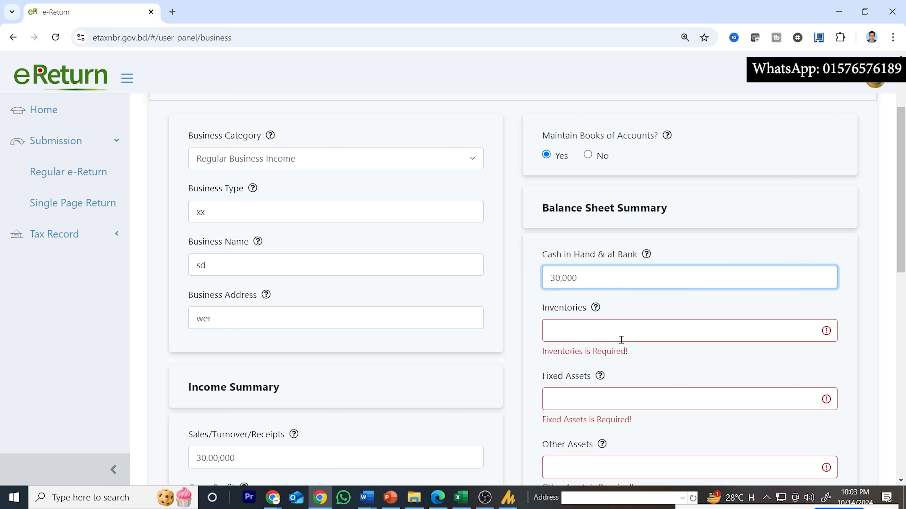
left_click(609, 329)
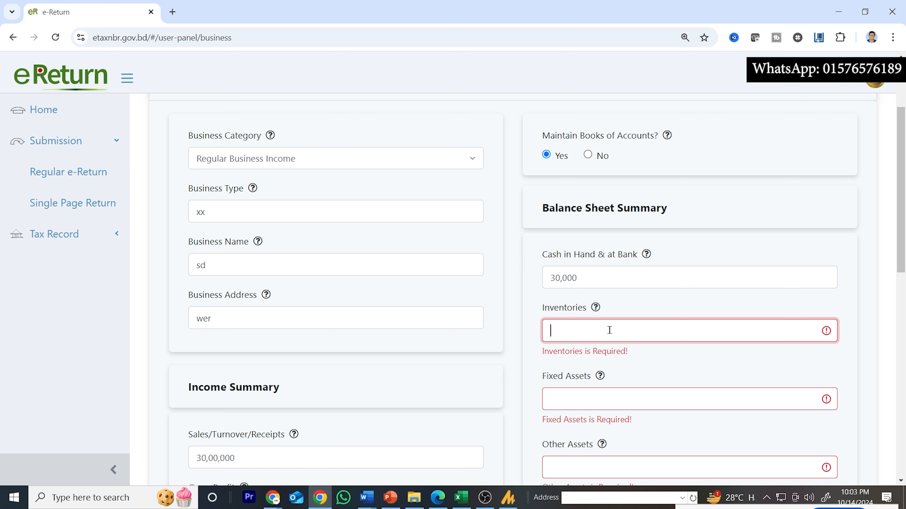
type("500000")
left_click(609, 389)
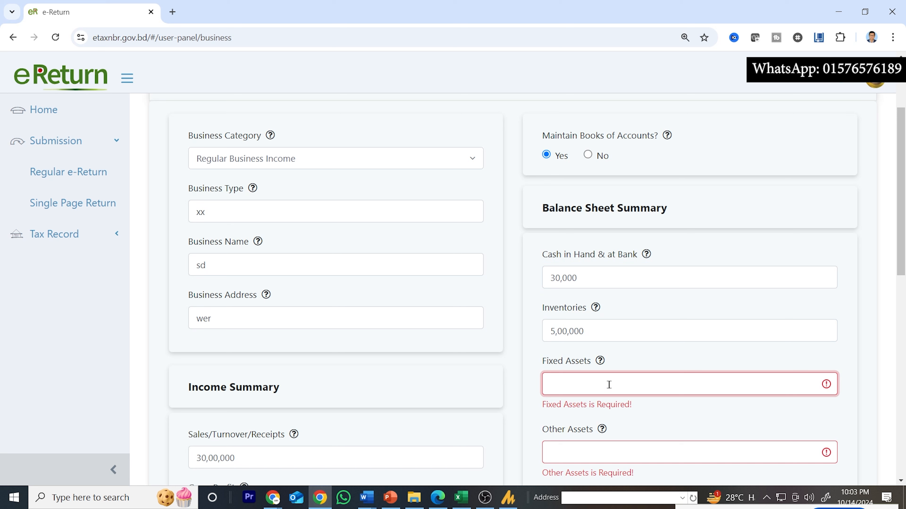
type("4")
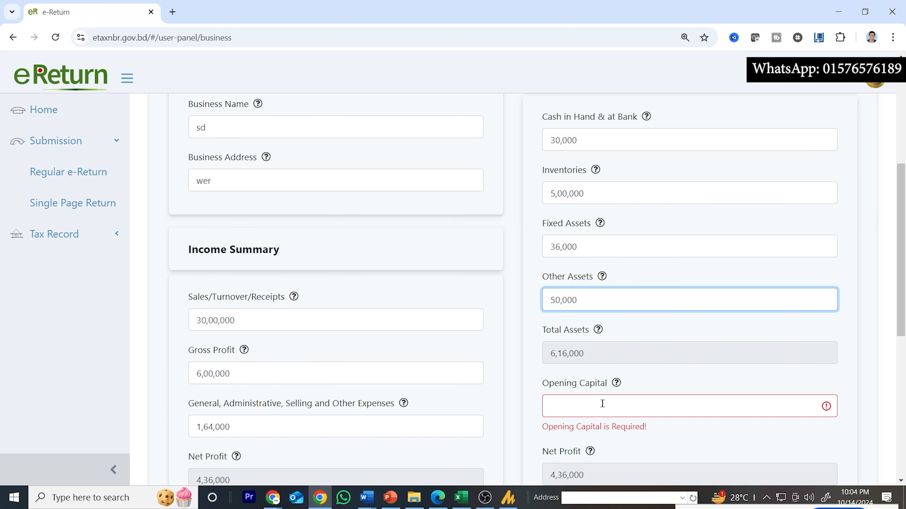
- Enter opening capital 4,00,000, withdrawals in the income year 2,00,000 and liabilities 1,00,000 in the Balance Sheet Summary
left_click(601, 401)
scroll(601, 398, "down", 3)
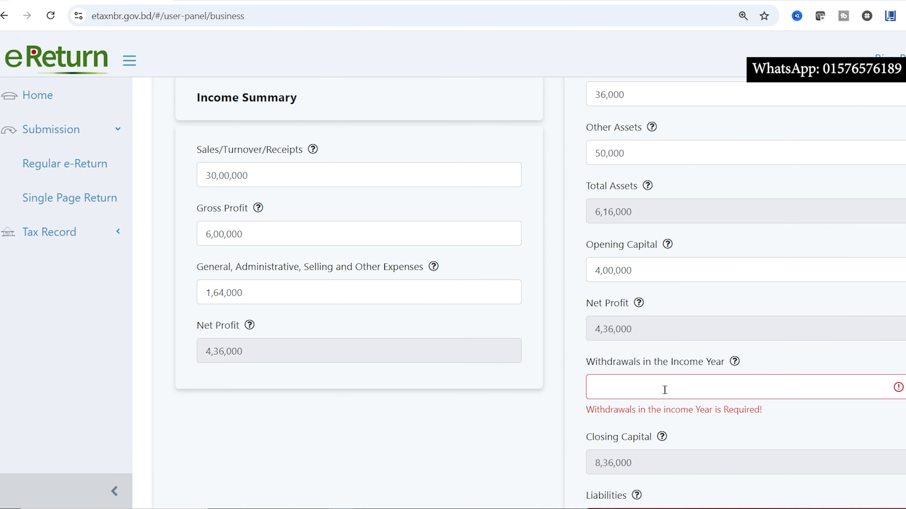
left_click(613, 377)
type("2,00,000")
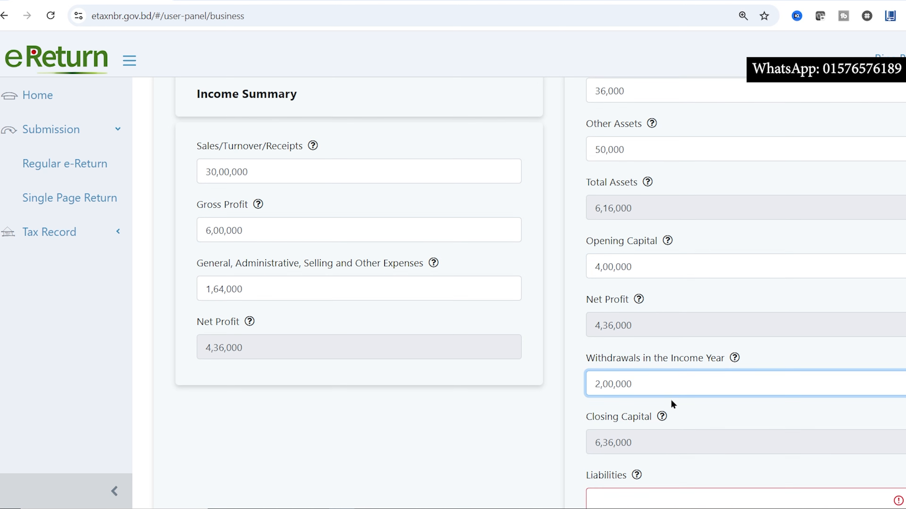
scroll(673, 403, "down", 3)
left_click(661, 355)
type("1,000,000")
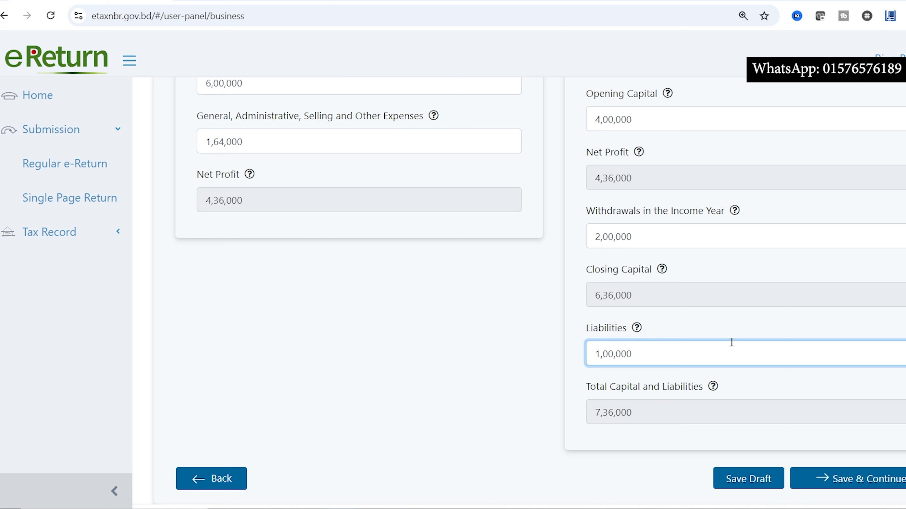
- Review the Balance Sheet Summary's Total Capital and Liabilities and the rest of the business form, and save and continue
left_click(721, 331)
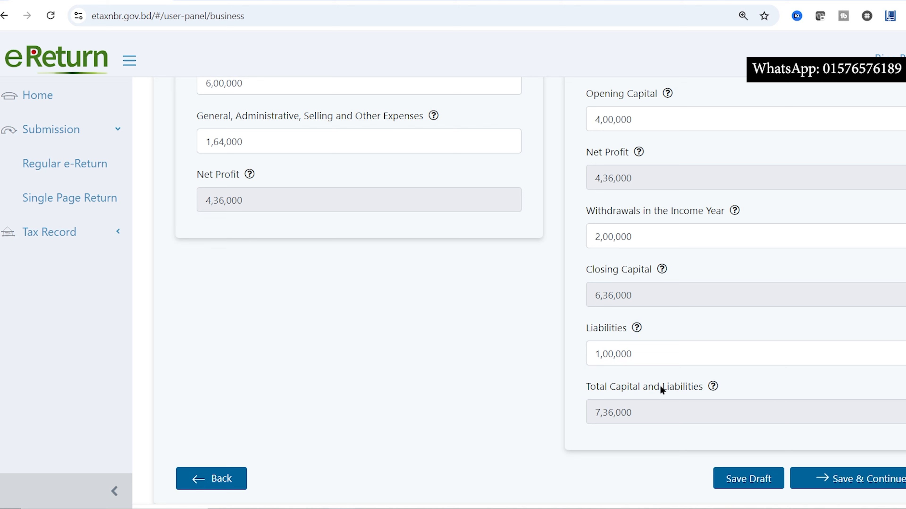
left_click_drag(576, 393, 659, 390)
left_click(609, 417)
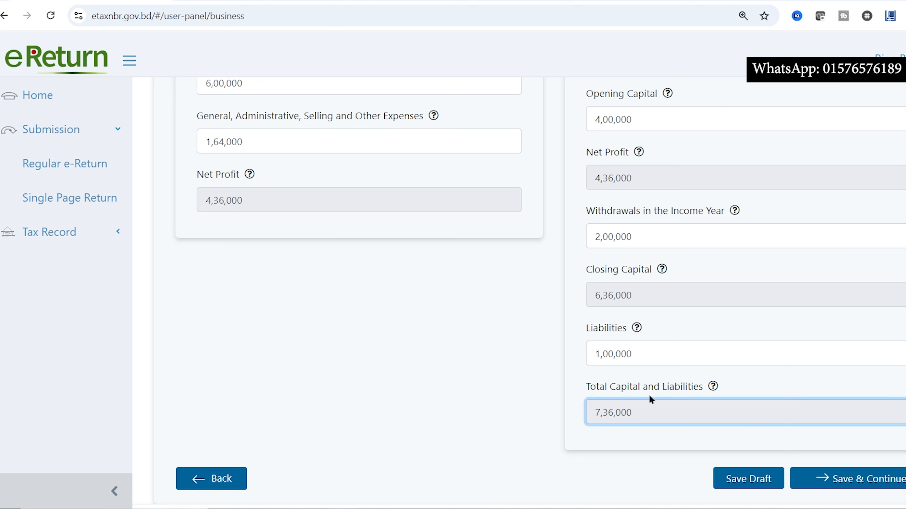
scroll(665, 281, "up", 8)
scroll(677, 319, "down", 9)
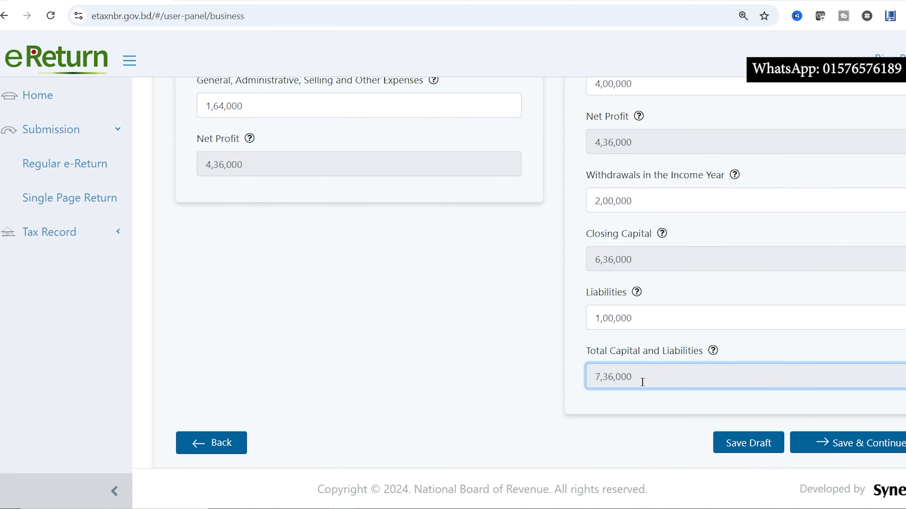
scroll(677, 385, "up", 10)
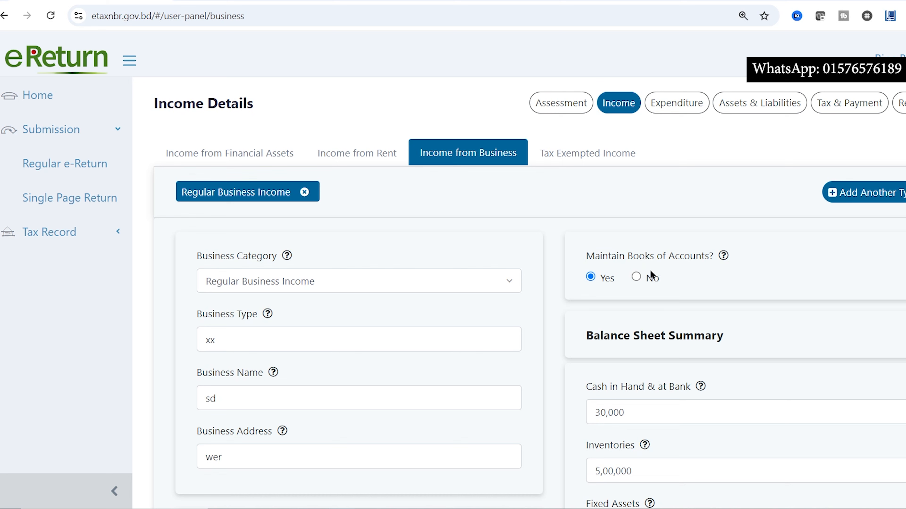
scroll(627, 283, "down", 10)
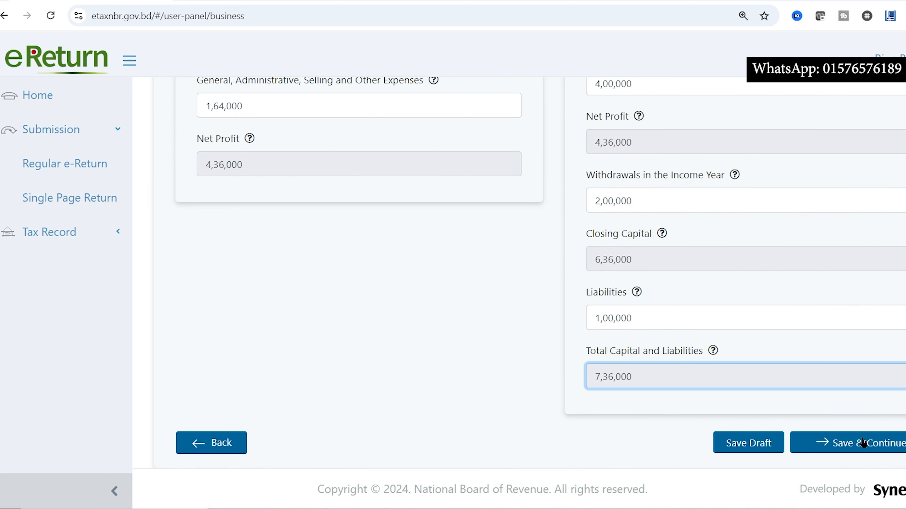
left_click(863, 443)
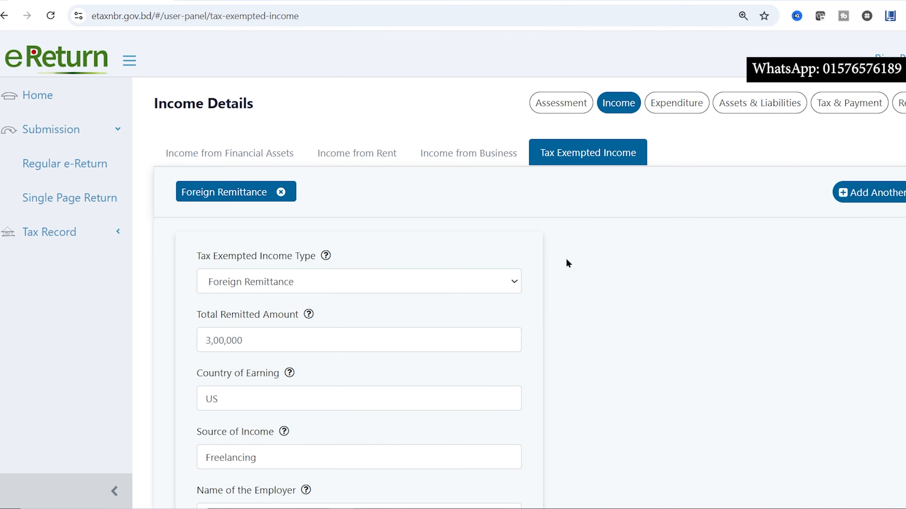
- Open the Tax & Payment page and examine the rent income, business income and final payable amounts
left_click(848, 117)
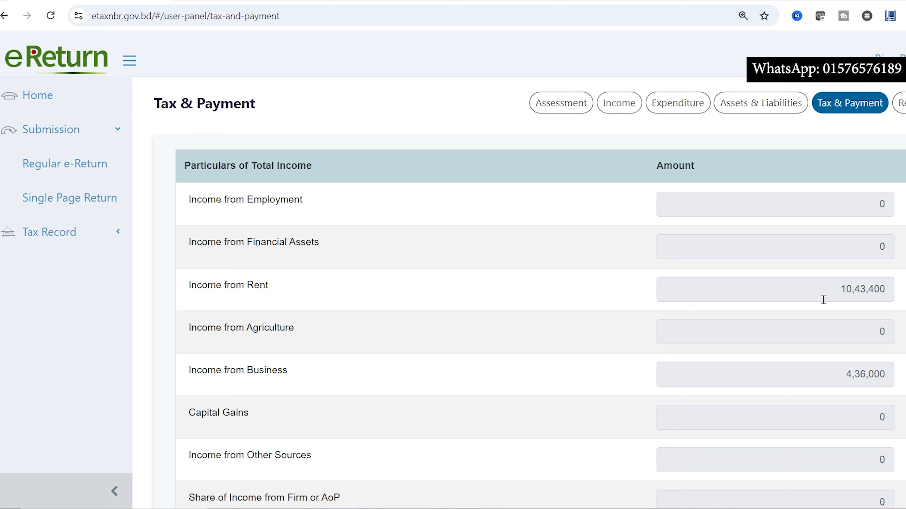
double_click(830, 285)
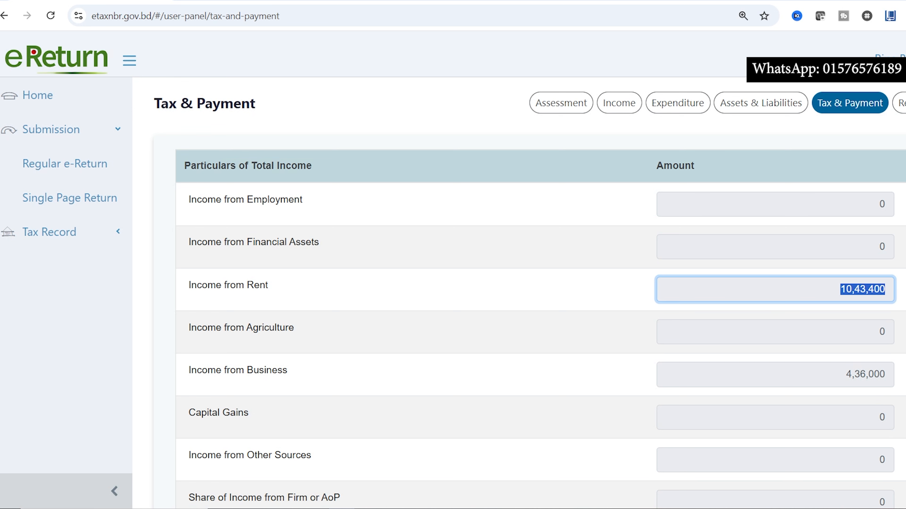
double_click(830, 385)
scroll(790, 389, "down", 15)
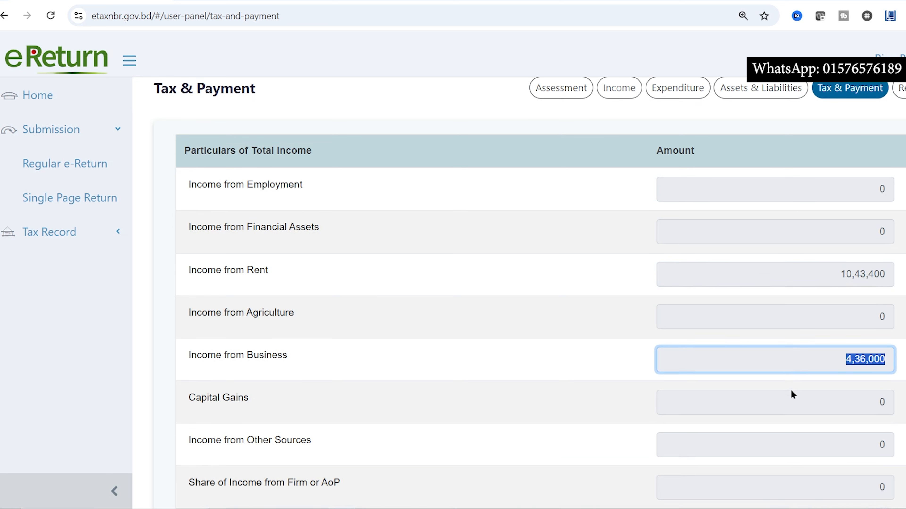
scroll(791, 387, "down", 15)
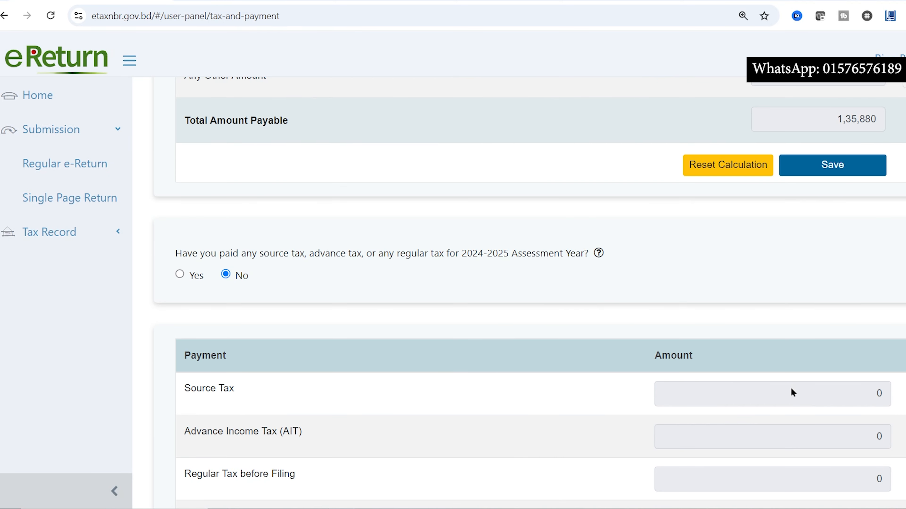
double_click(856, 274)
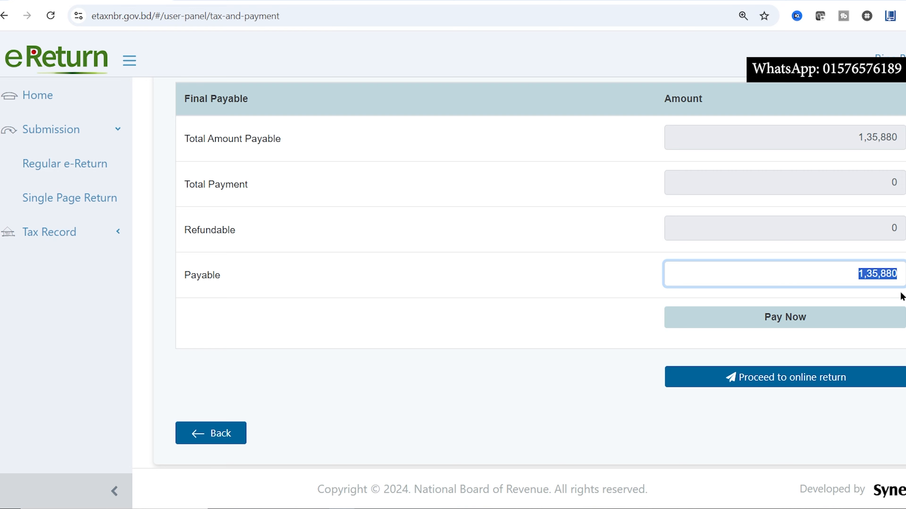
- Answer Yes to having paid tax for the 2024-2025 Assessment Year and Yes to the follow-up question, opening the eReturn Ledger
scroll(889, 297, "up", 15)
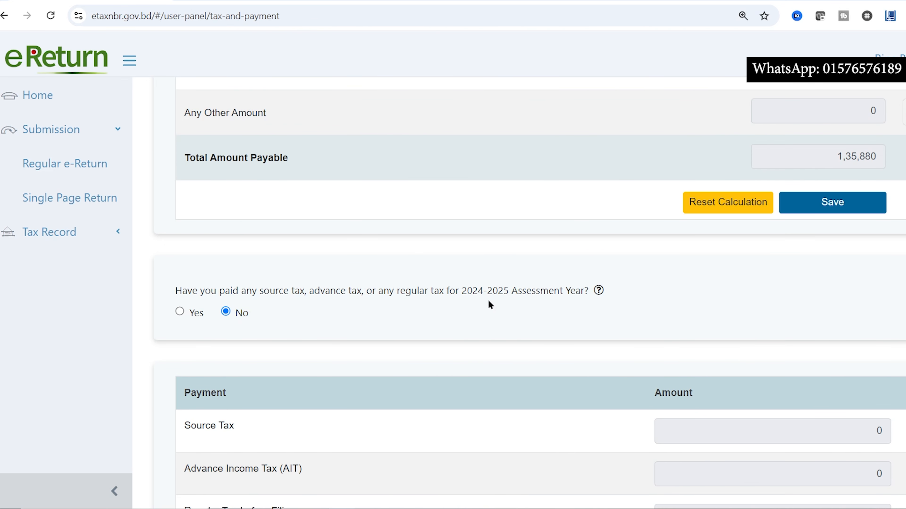
left_click(179, 311)
left_click(177, 360)
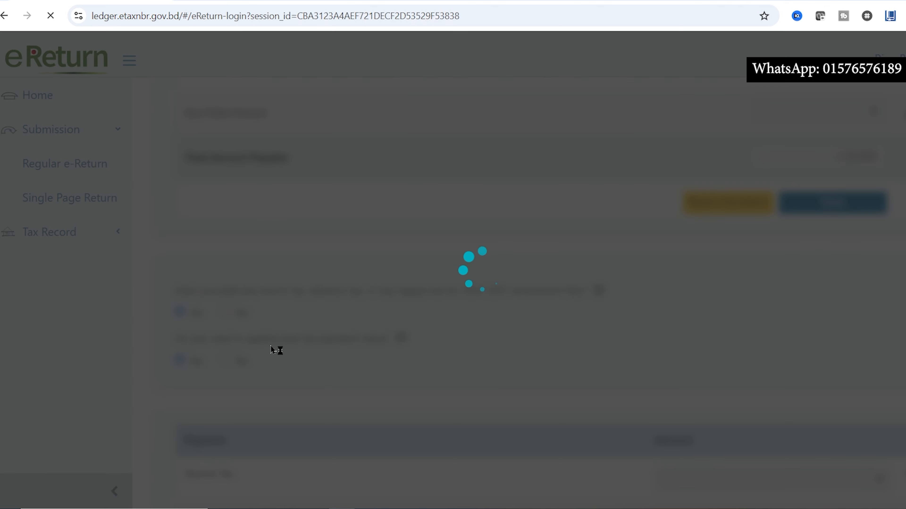
- View the source tax claim categories in the ledger and open the AIT under Section 154 form
scroll(274, 344, "down", 2)
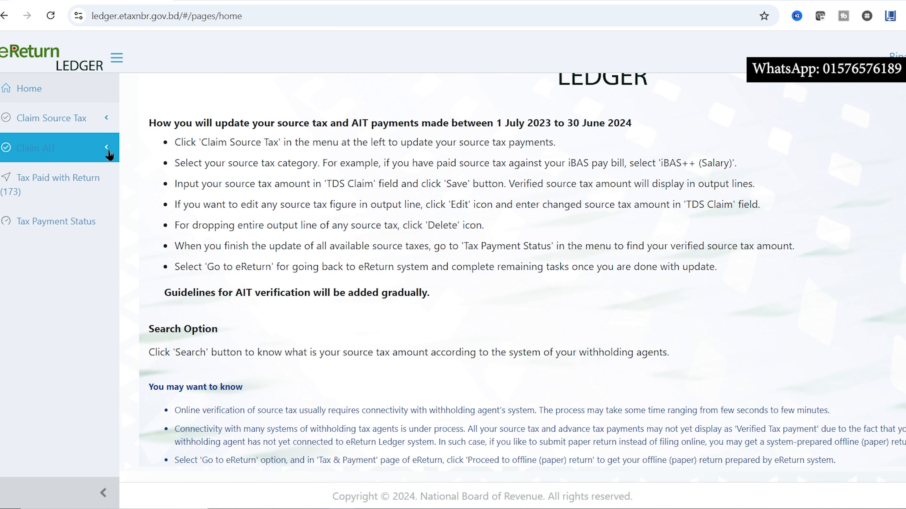
left_click(103, 119)
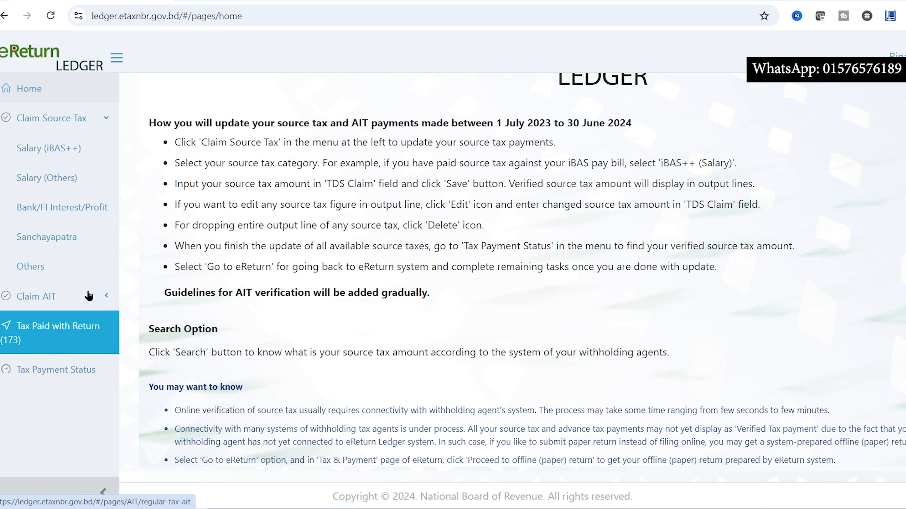
left_click(72, 299)
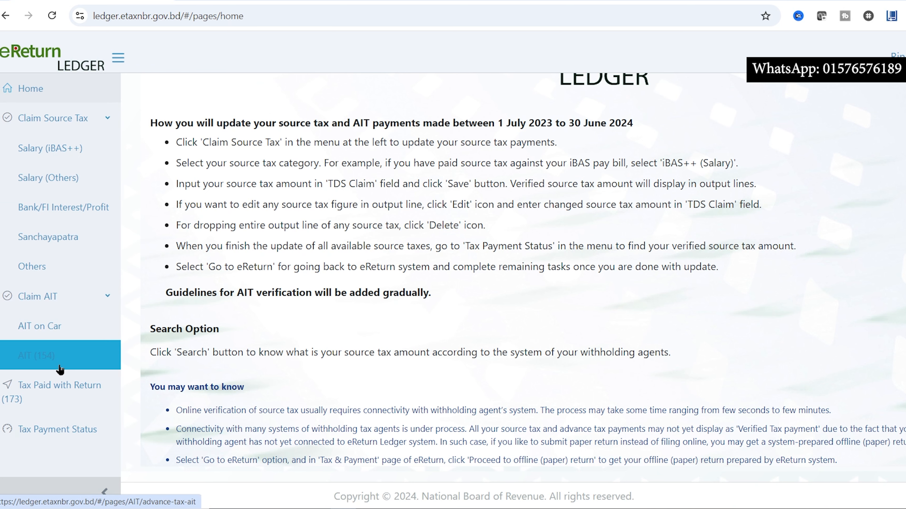
left_click(65, 368)
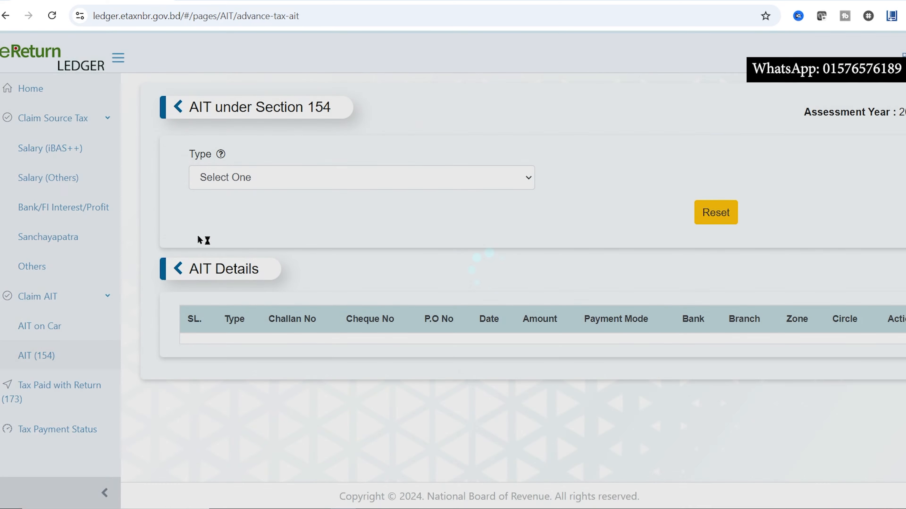
- Set the AIT type to Challan and choose 07-05-2024 as its date
left_click(289, 179)
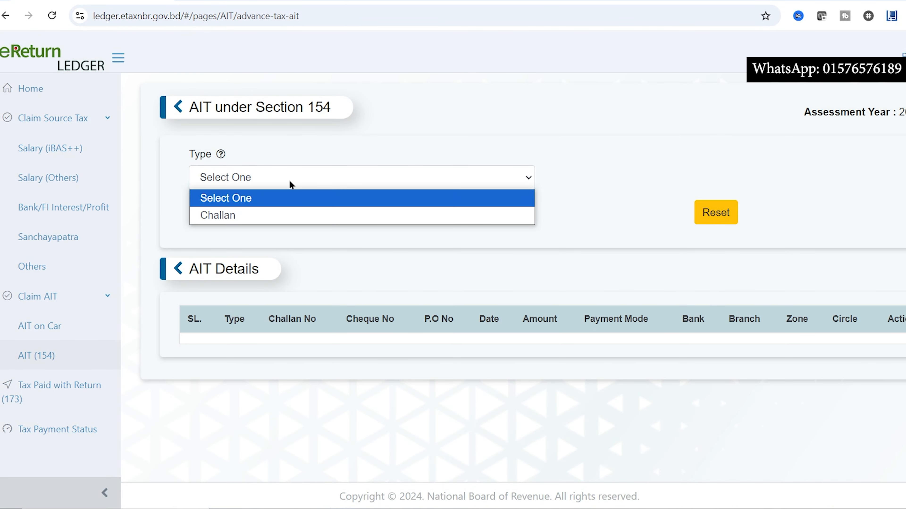
left_click(263, 215)
left_click(251, 178)
left_click(250, 184)
left_click(246, 226)
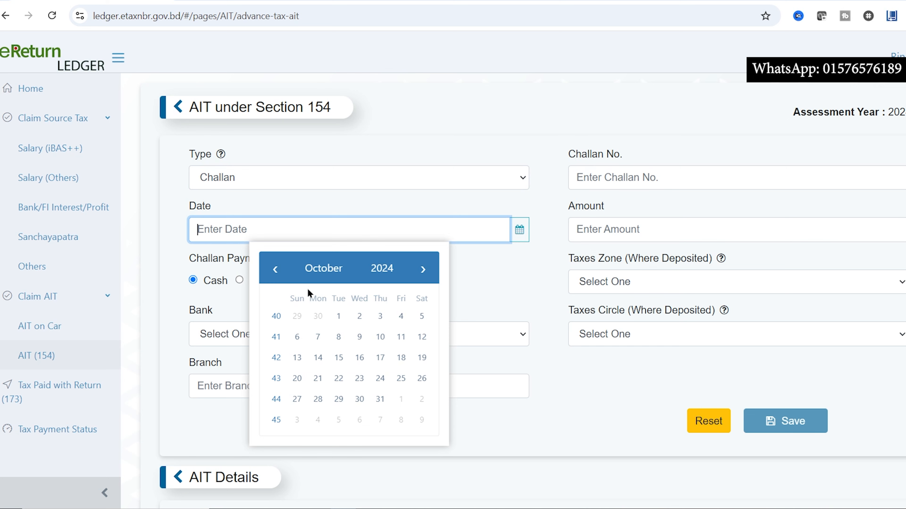
left_click(275, 269)
left_click(275, 269)
left_click(275, 269)
left_click(275, 269)
left_click(275, 269)
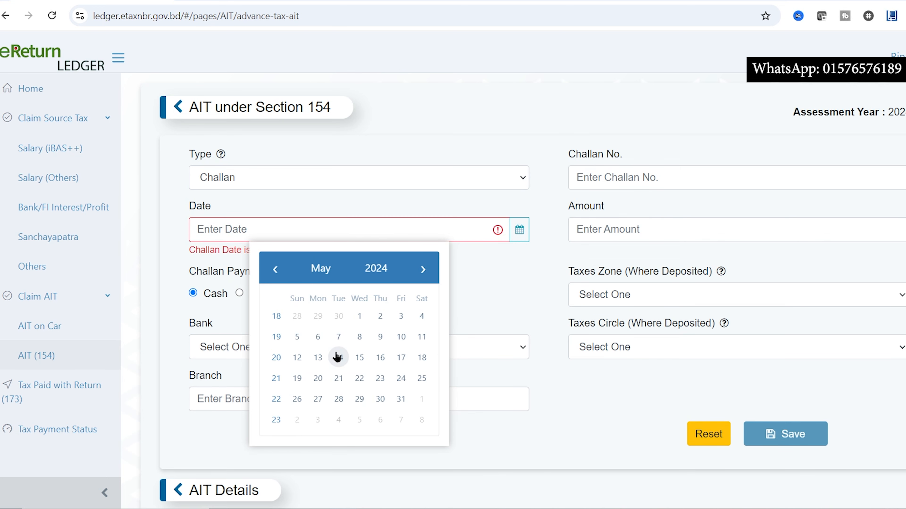
left_click(339, 337)
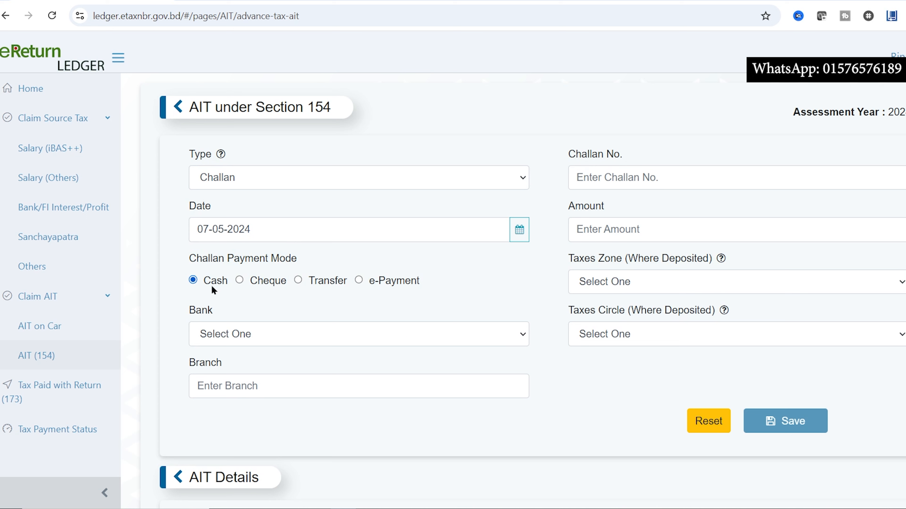
- Select City Bank PLC as the bank, enter branch ee, and fill in the challan number and an amount of 5,000
left_click(221, 339)
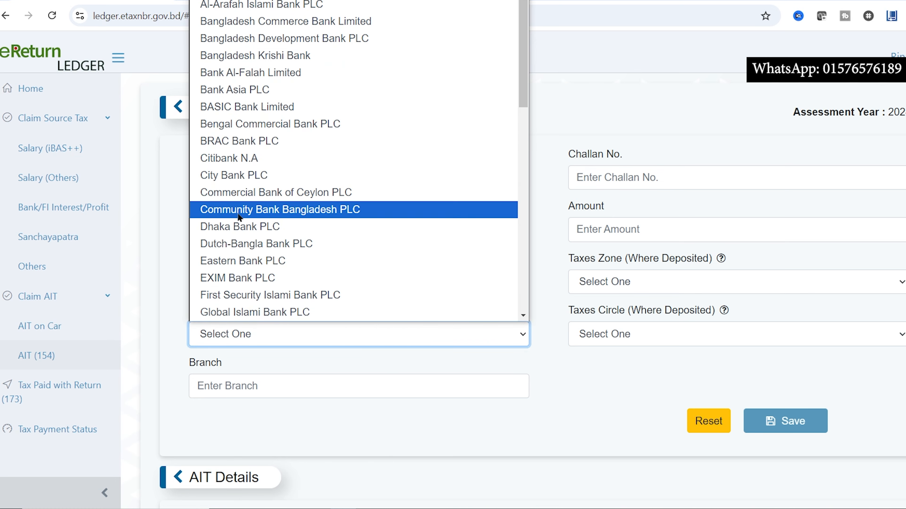
left_click(234, 175)
left_click(245, 387)
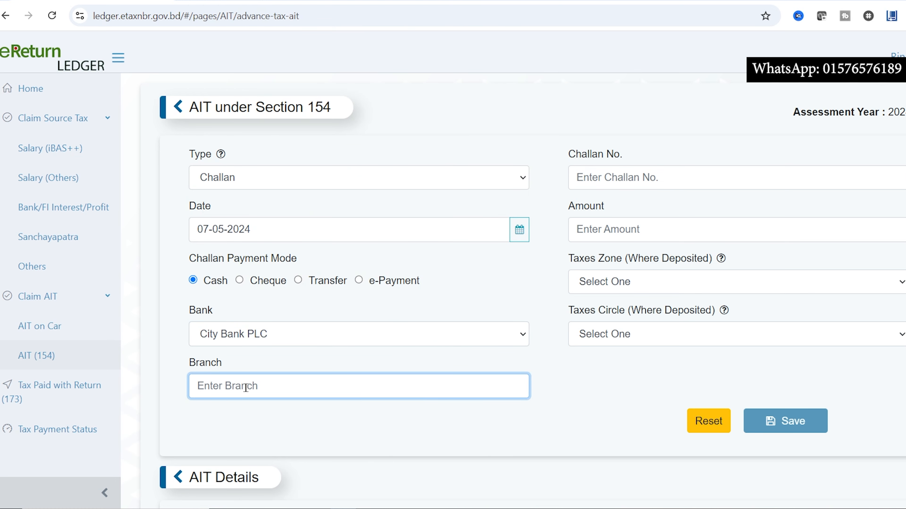
type("ee")
left_click(617, 170)
type("1")
left_click(614, 238)
type("5")
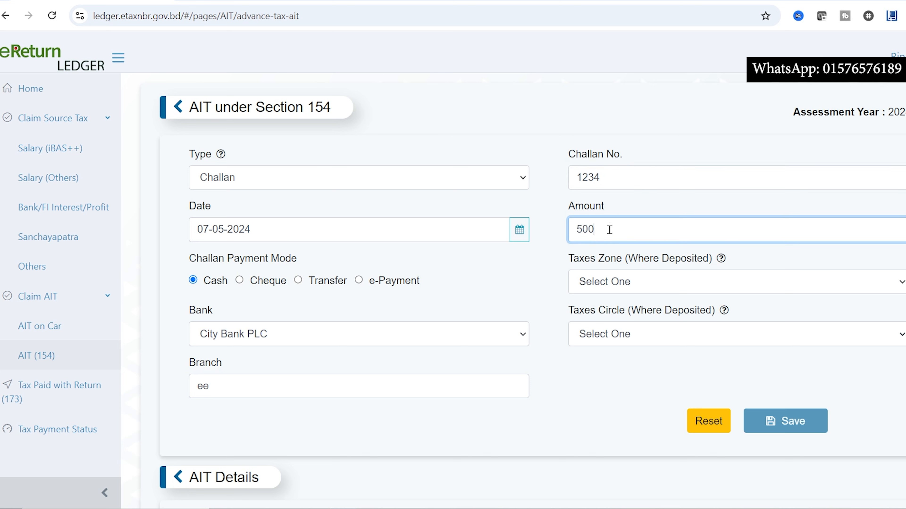
- Select Taxes Zone-10, Dhaka and Circle-209 as the place of deposit, save the challan, and check its entry in AIT Details
left_click(626, 283)
left_click(636, 157)
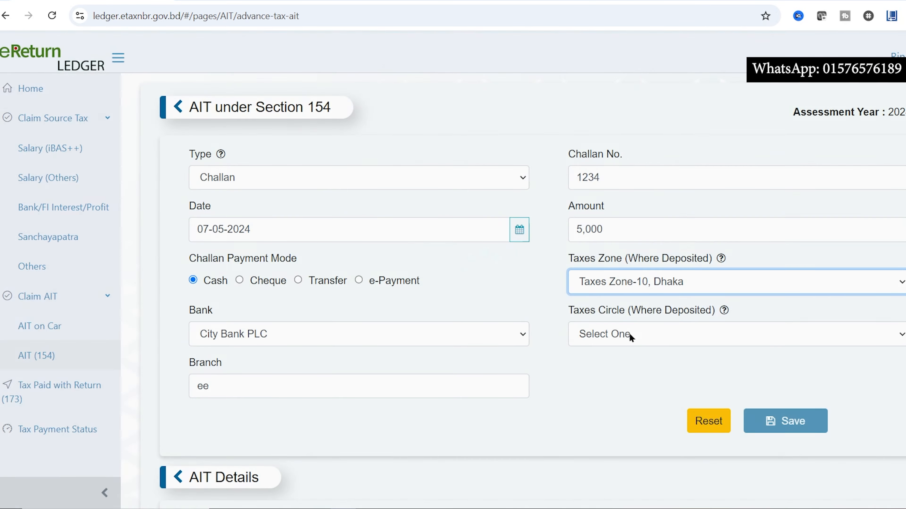
left_click(628, 332)
left_click(628, 176)
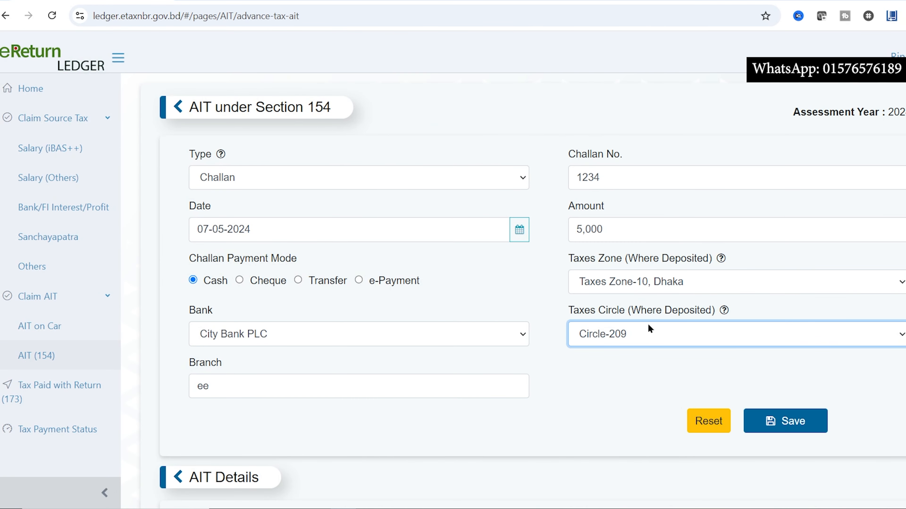
scroll(569, 376, "down", 3)
left_click(780, 308)
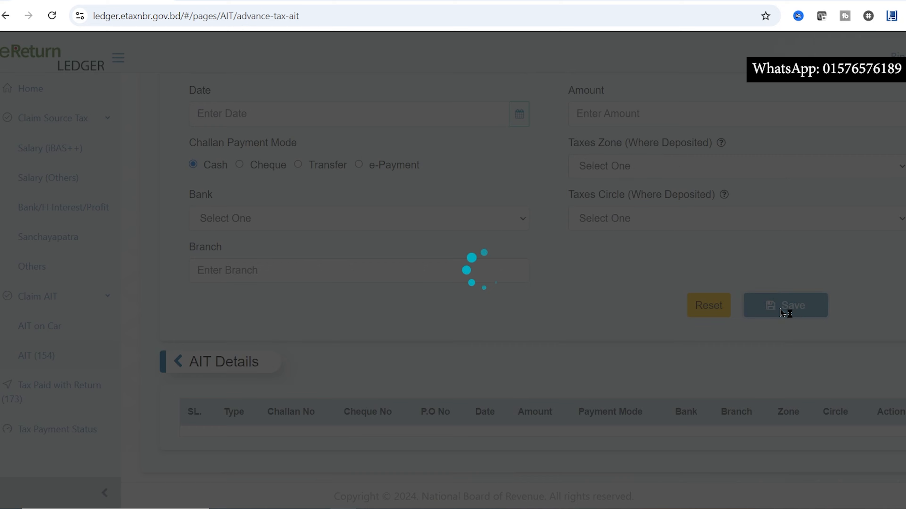
scroll(295, 360, "down", 2)
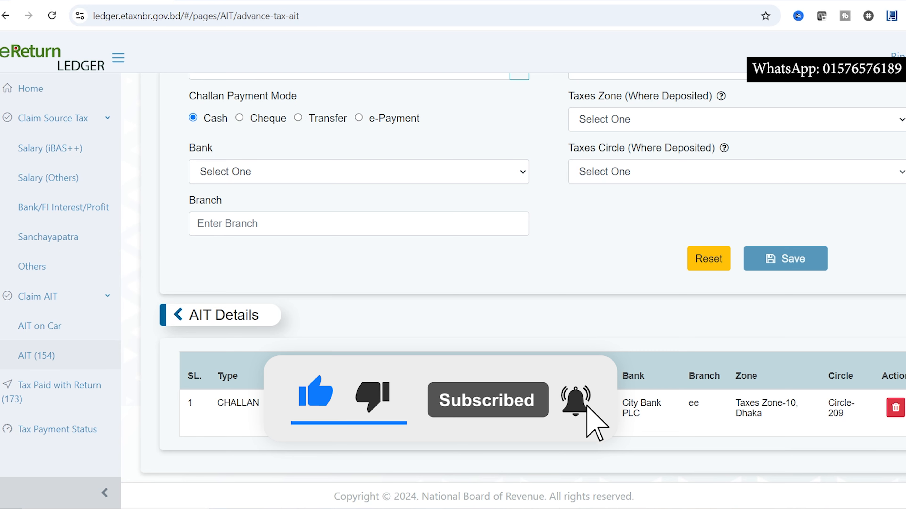
scroll(524, 286, "up", 4)
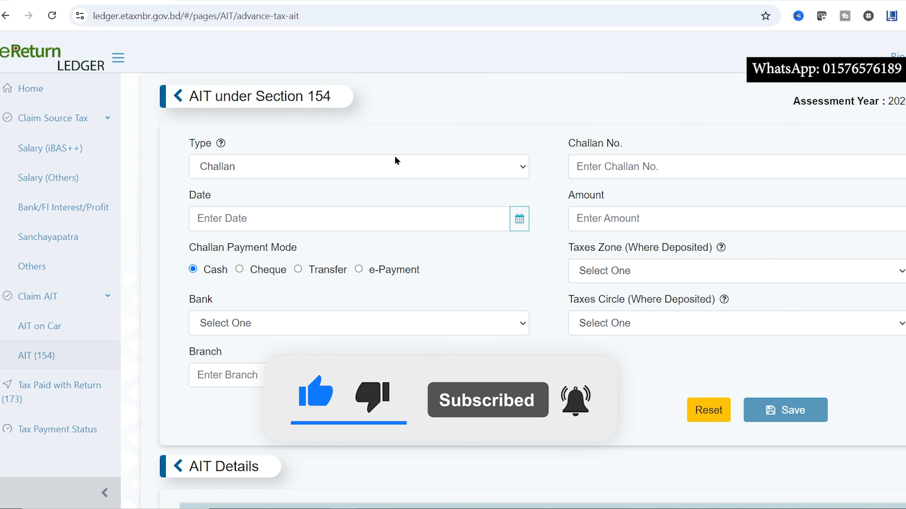